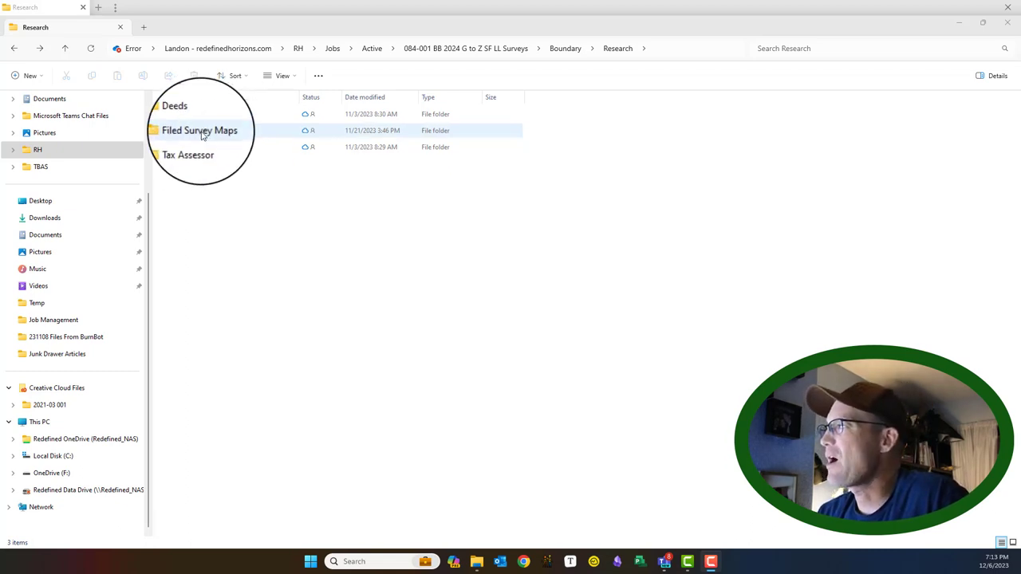
Step: Move the PDFs from T2N 15E S5 FN.pdf through T5N R18E.pdf out of Filed Survey Maps into the parent Research folder
double_click(202, 133)
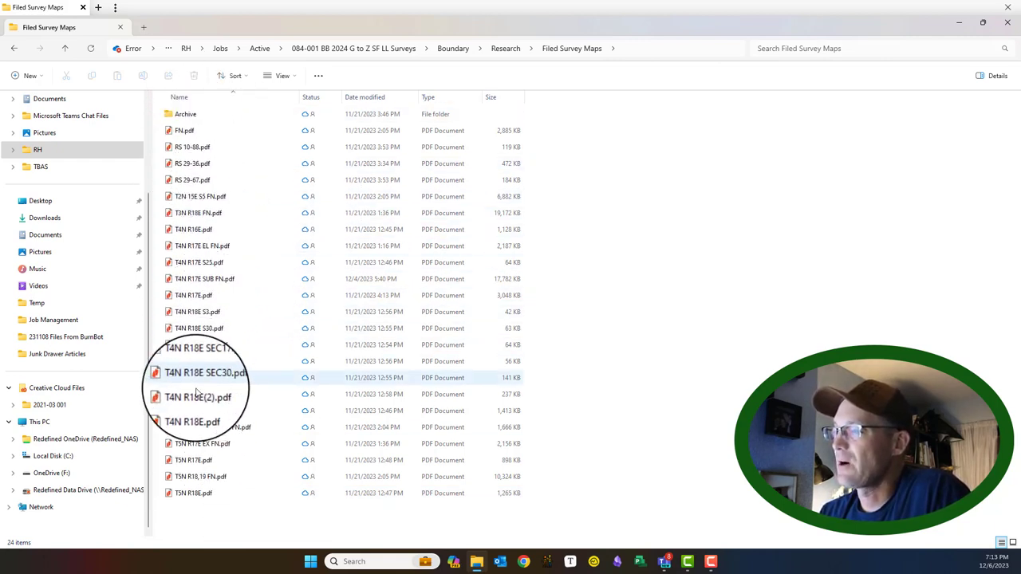
click(190, 492)
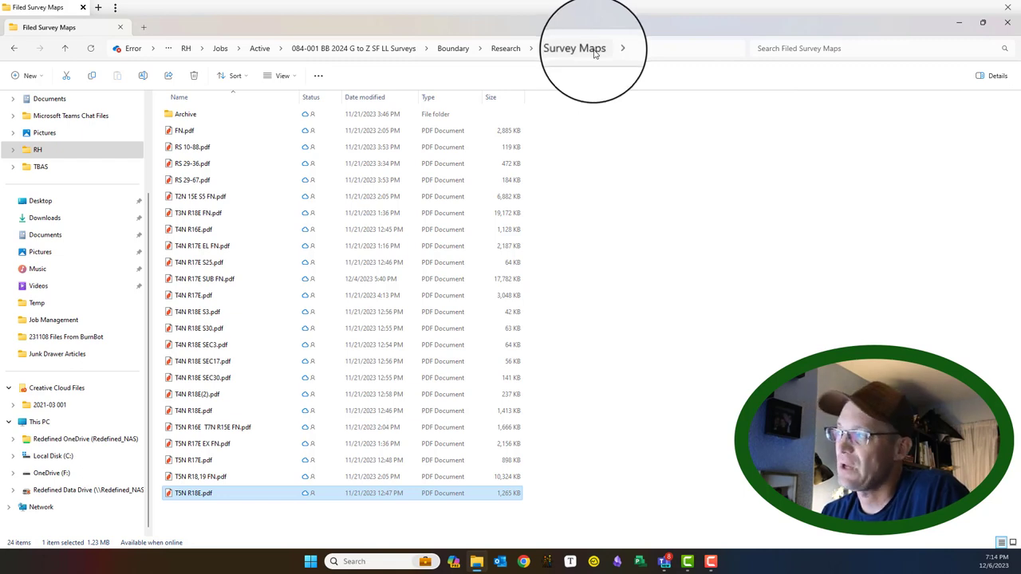
shift+click(214, 198)
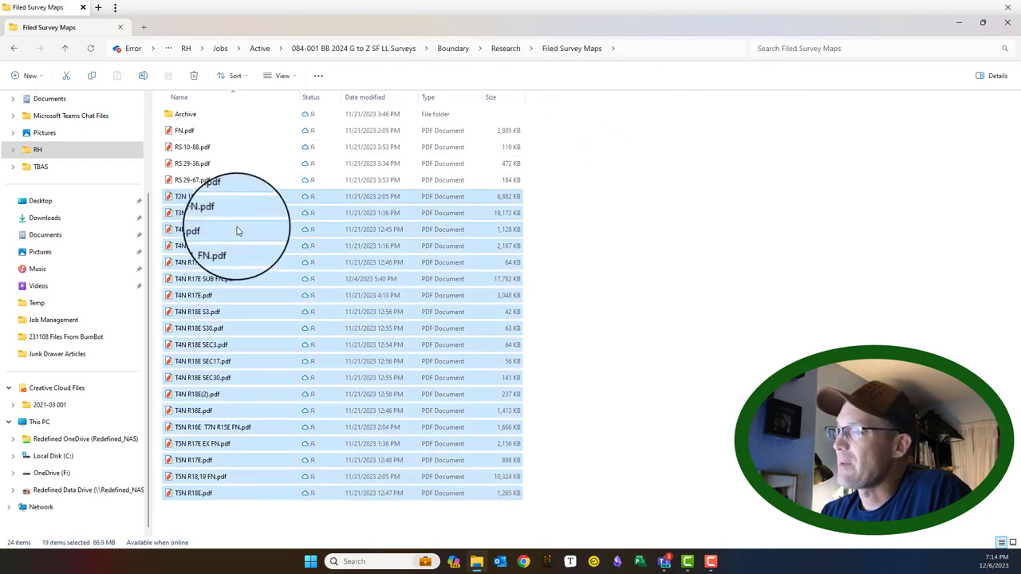
right_click(213, 220)
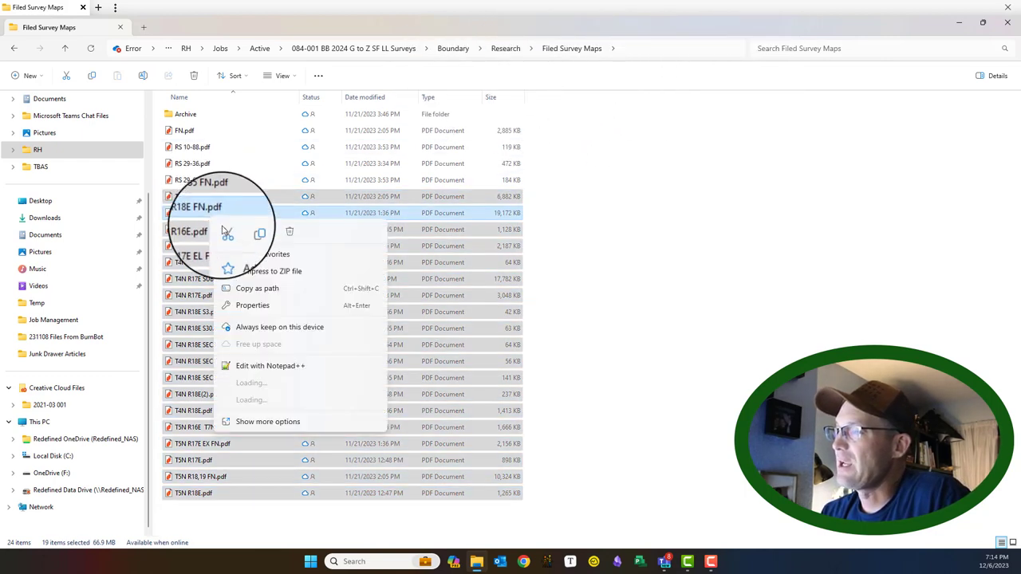
key(Escape)
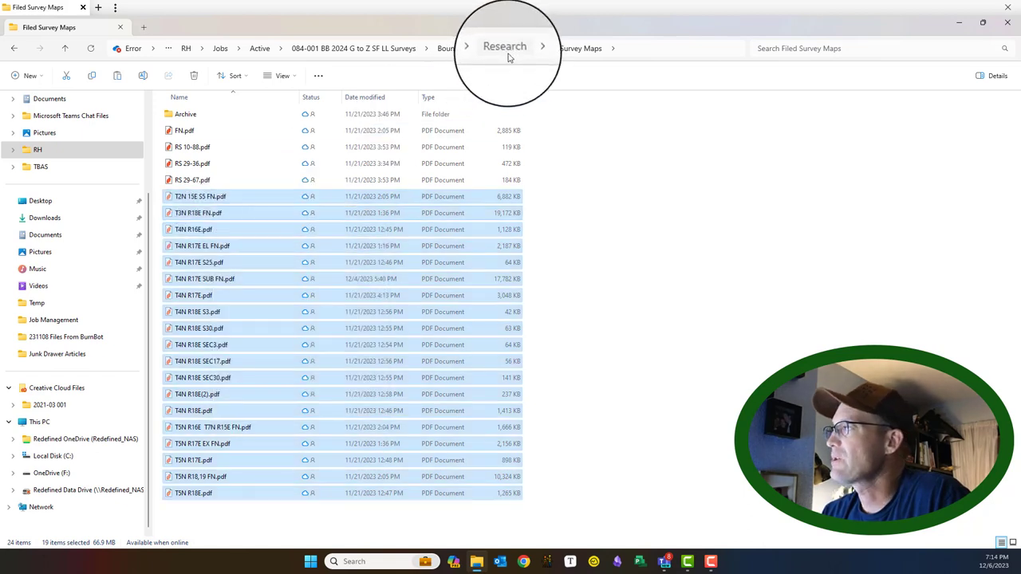
click(508, 54)
right_click(266, 205)
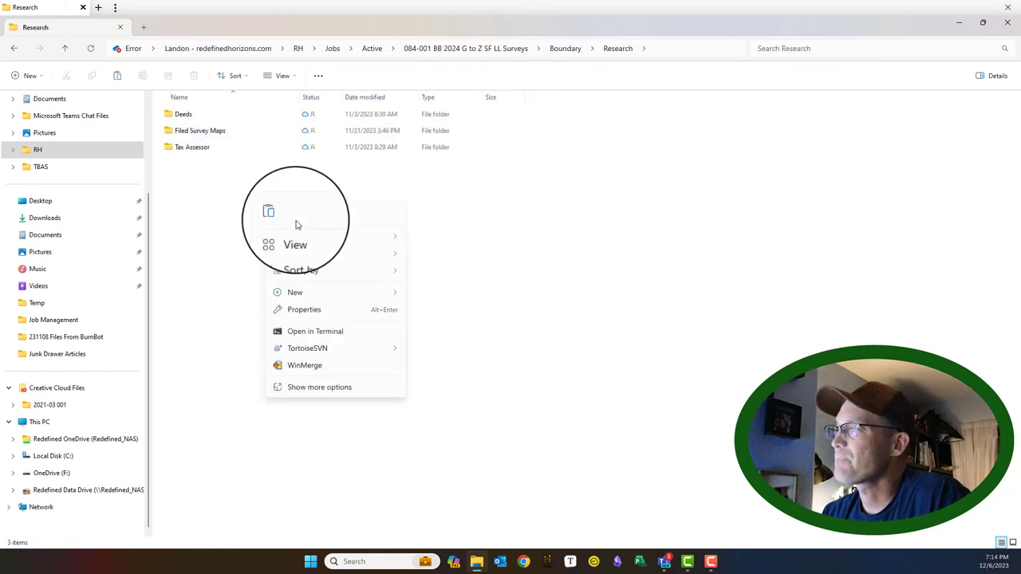
key(Escape)
click(250, 181)
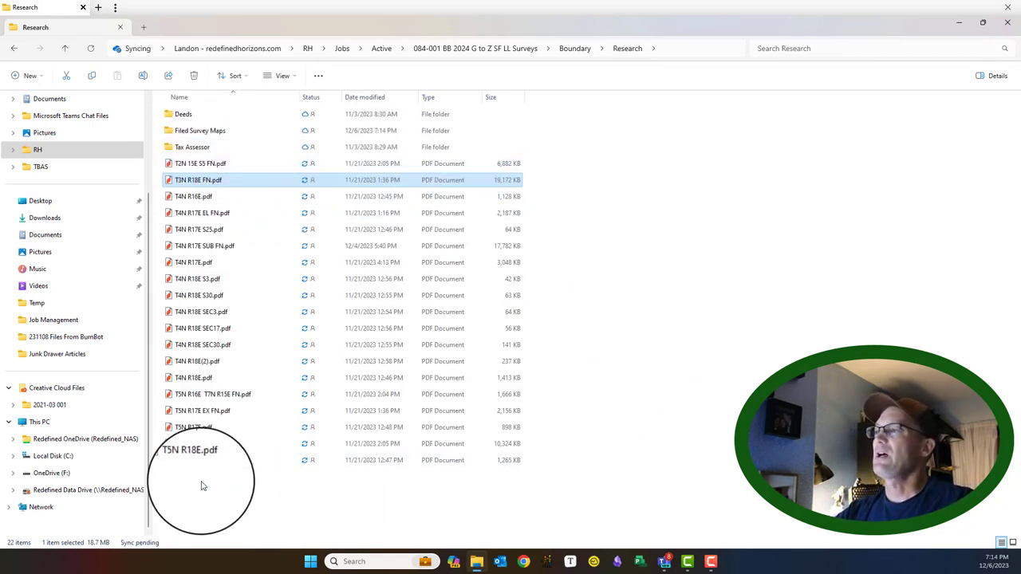
Step: Create a new folder named GLO in the Research folder
right_click(229, 505)
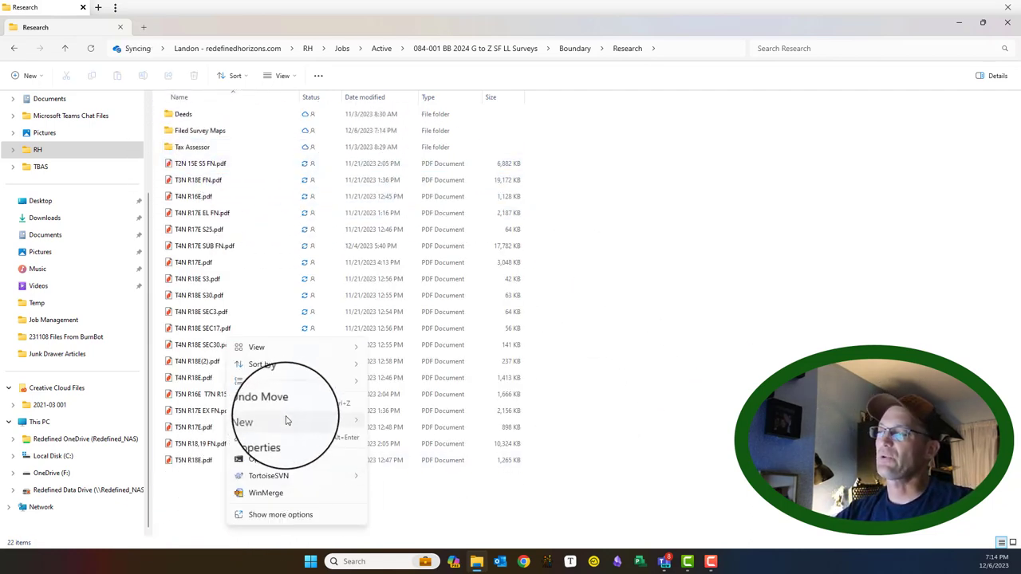
mouse_move(289, 418)
click(447, 166)
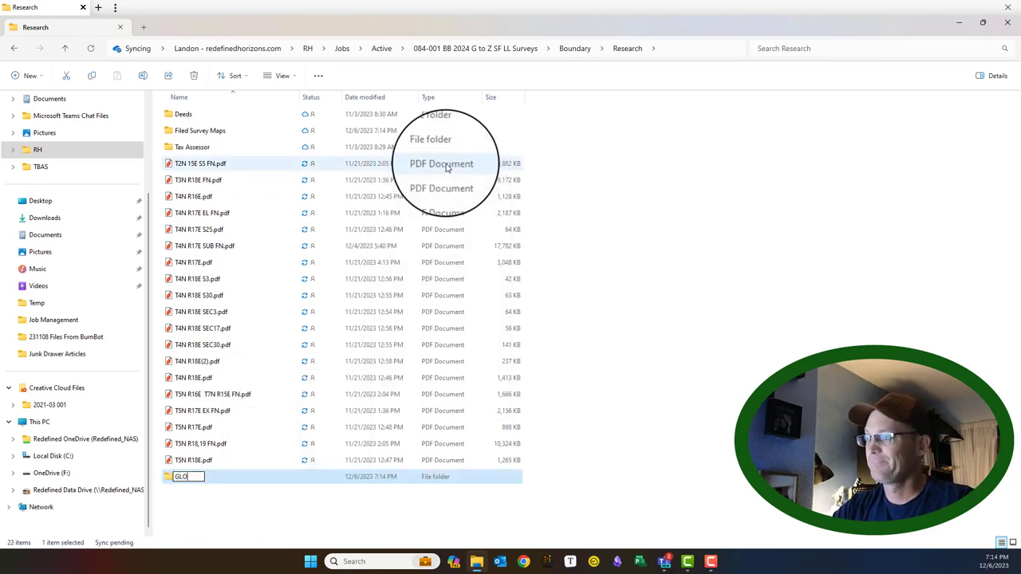
key(Return)
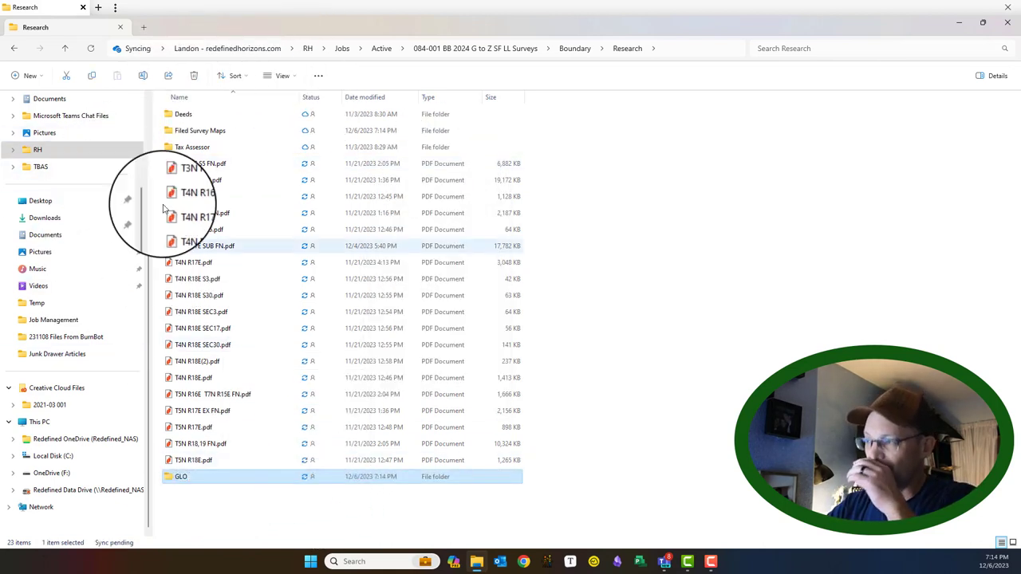
Step: Move all the township PDFs, T2N 15E S5 FN.pdf through T5N R18E.pdf, into the GLO folder
click(200, 164)
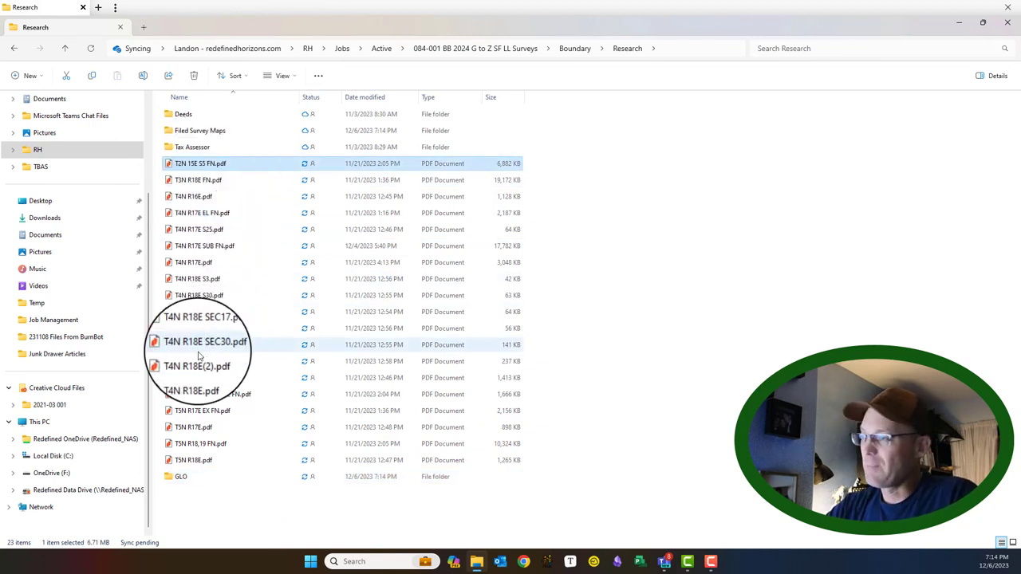
shift+click(204, 460)
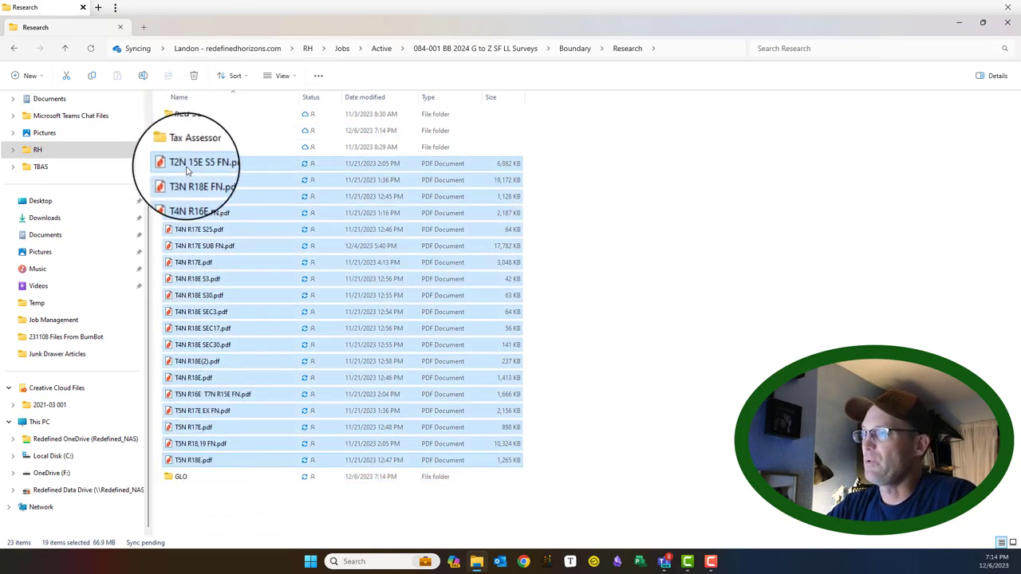
drag(196, 175, 229, 481)
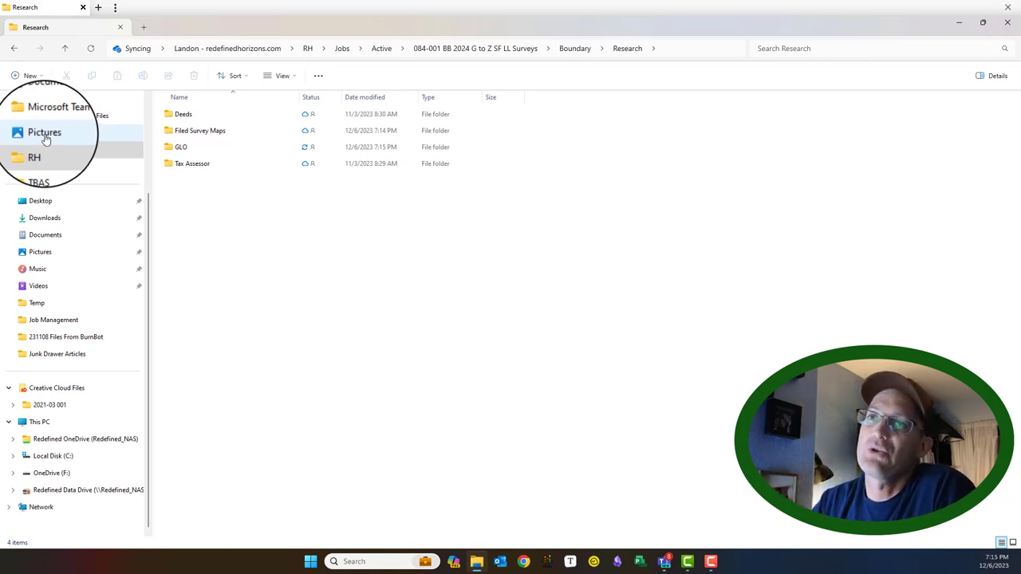
Step: Create a township folder named T2N R15E inside the GLO folder
double_click(192, 148)
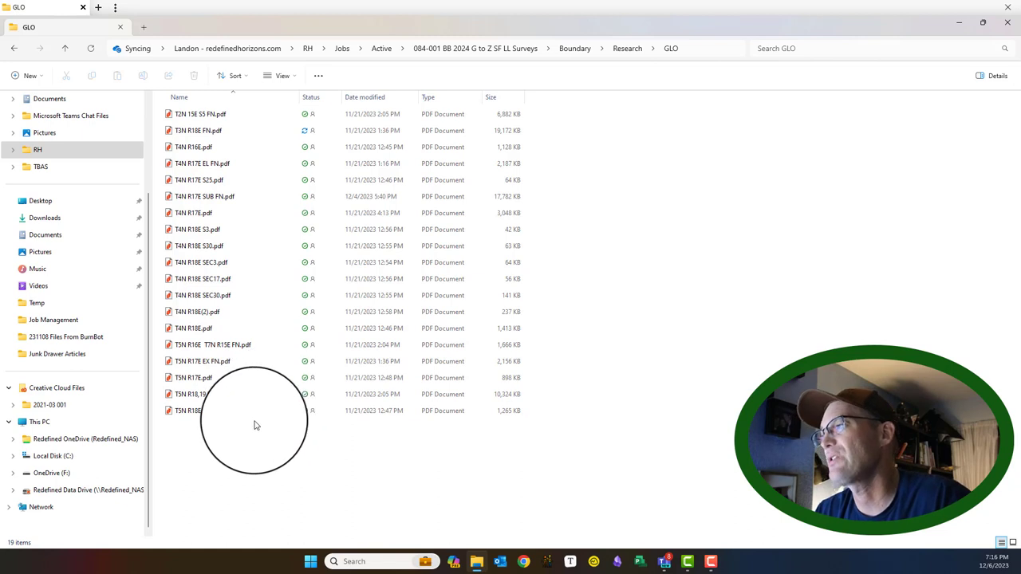
right_click(274, 479)
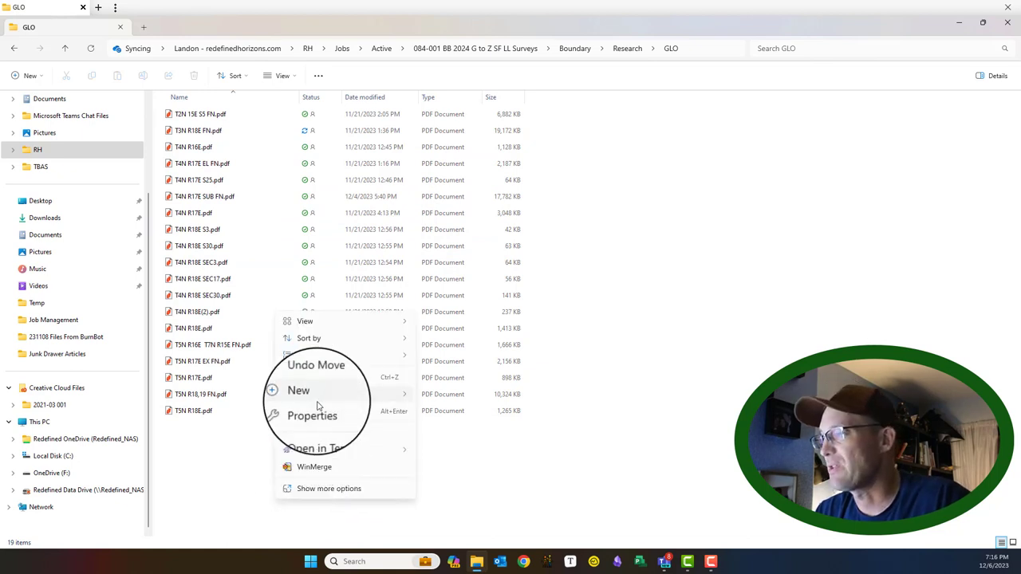
mouse_move(343, 395)
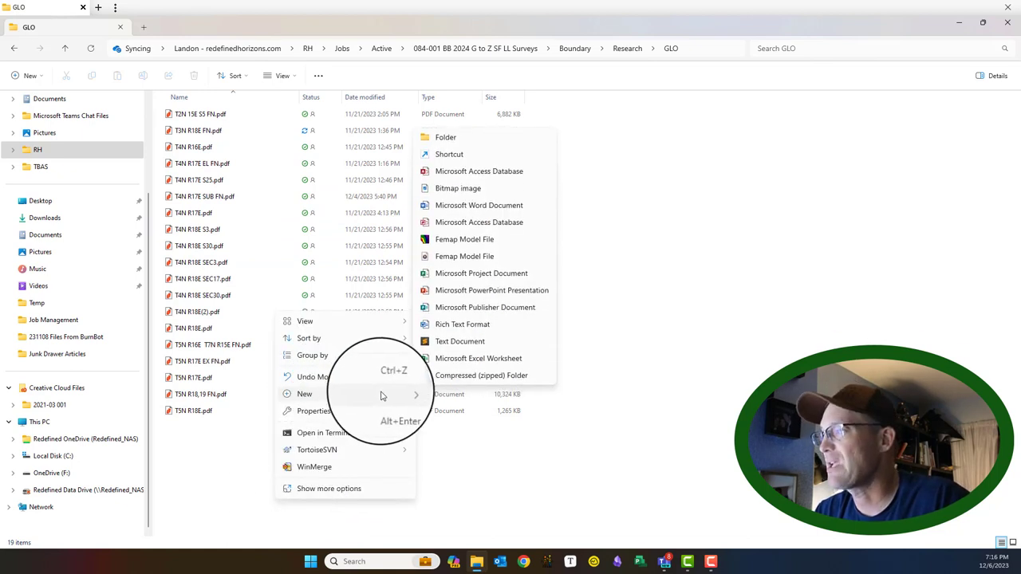
click(495, 144)
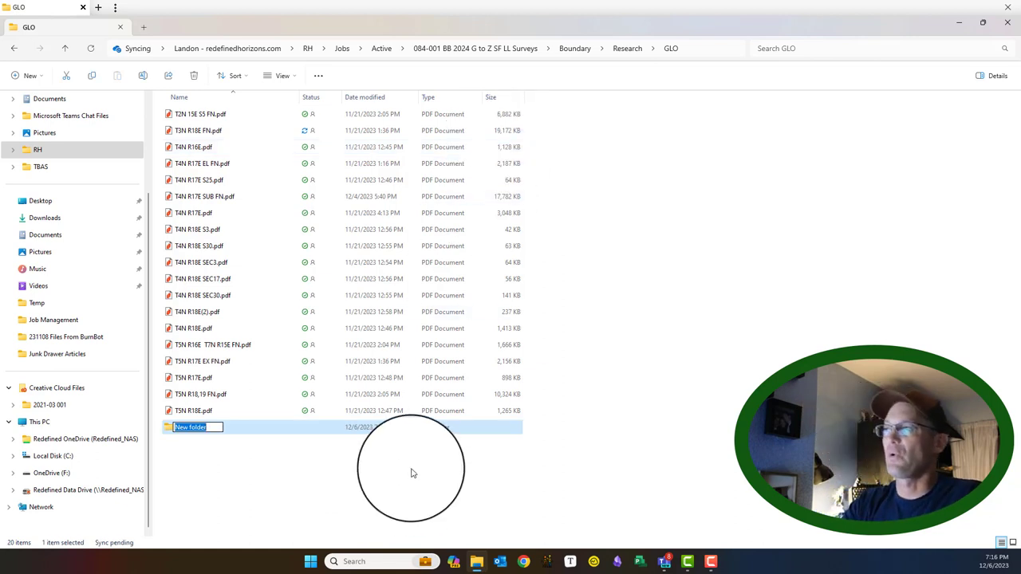
text(T2N)
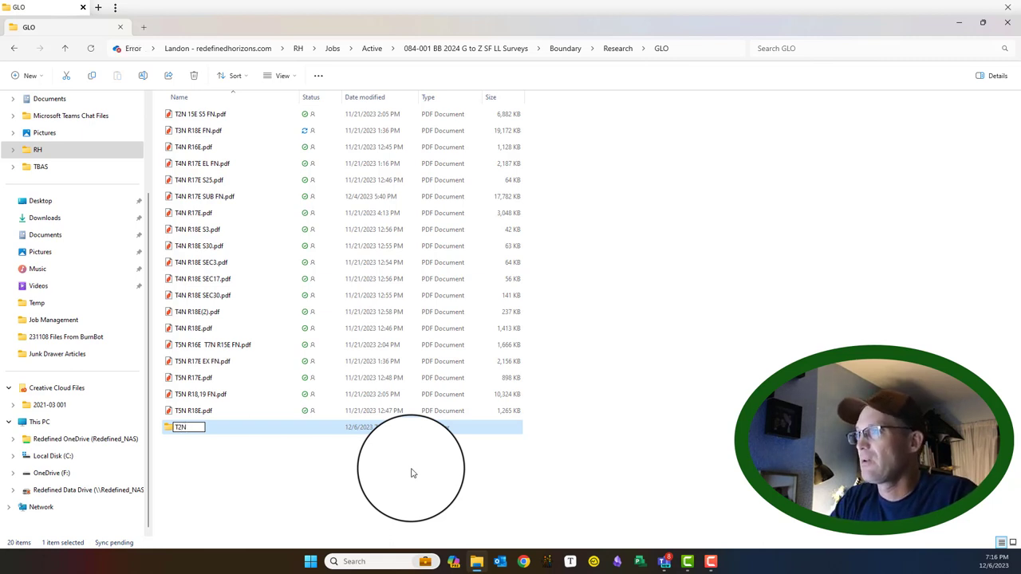
text(R15E)
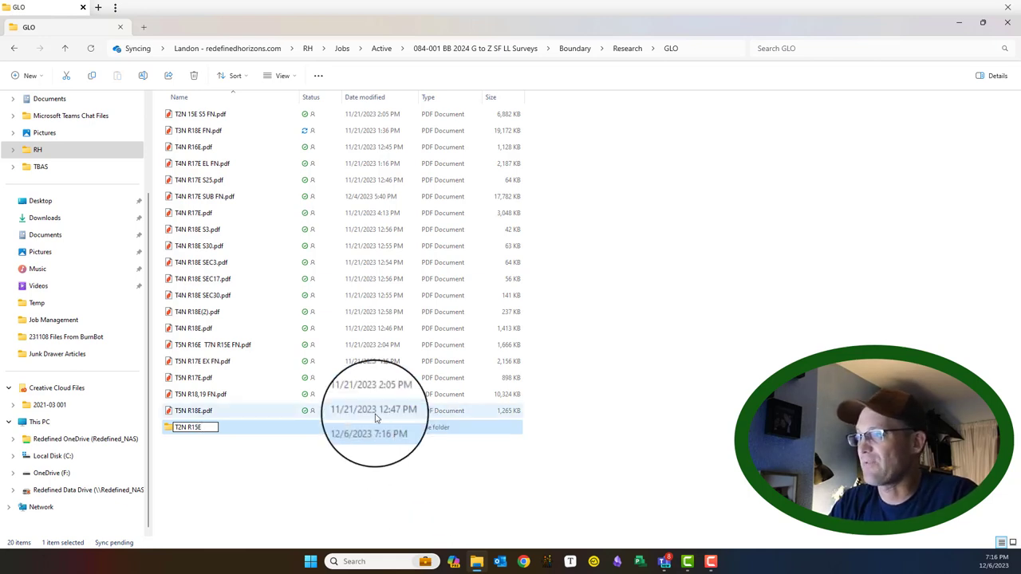
key(Return)
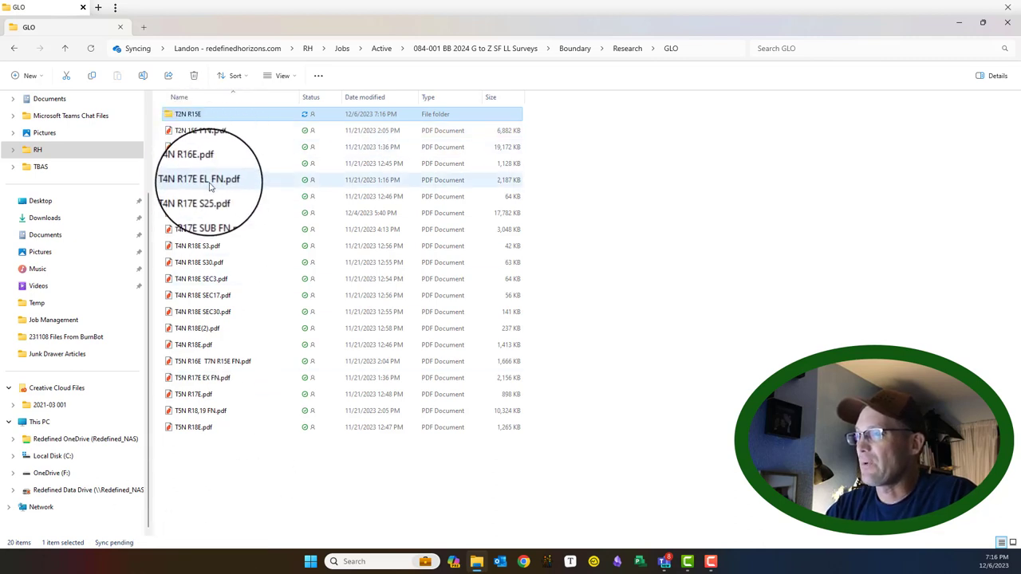
Step: Add another township folder named T4N R17E to the GLO folder
click(213, 468)
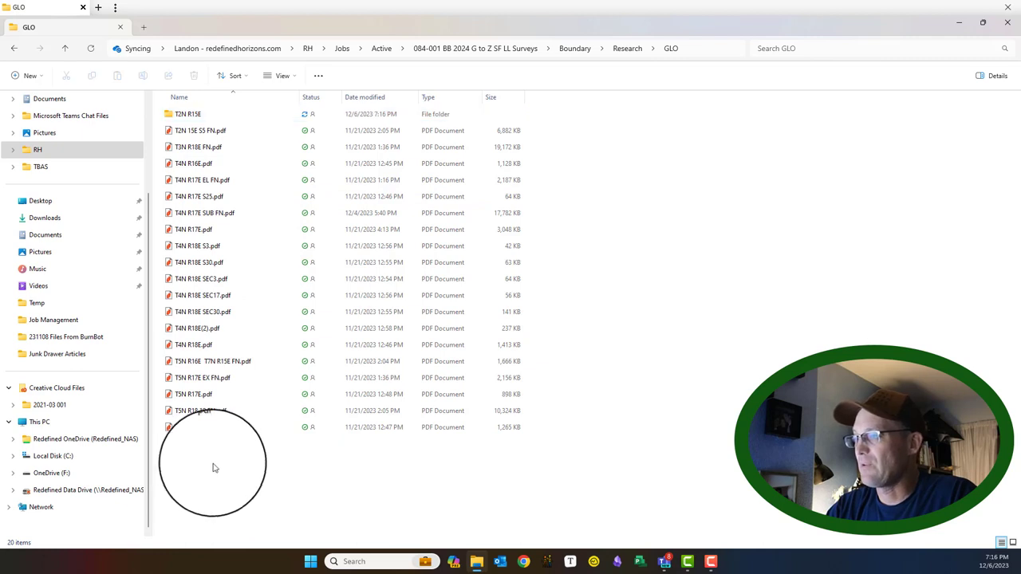
right_click(213, 469)
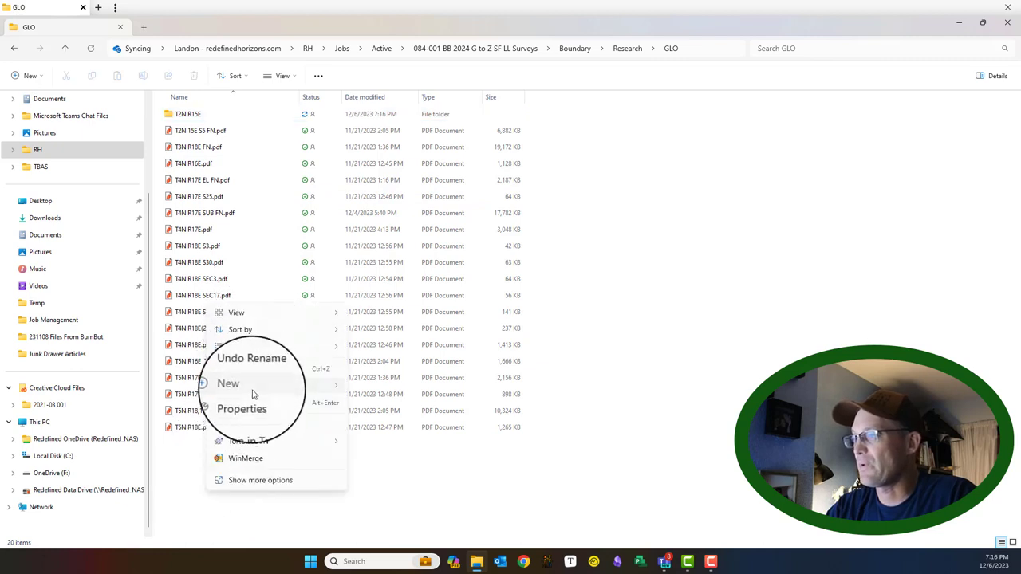
mouse_move(343, 385)
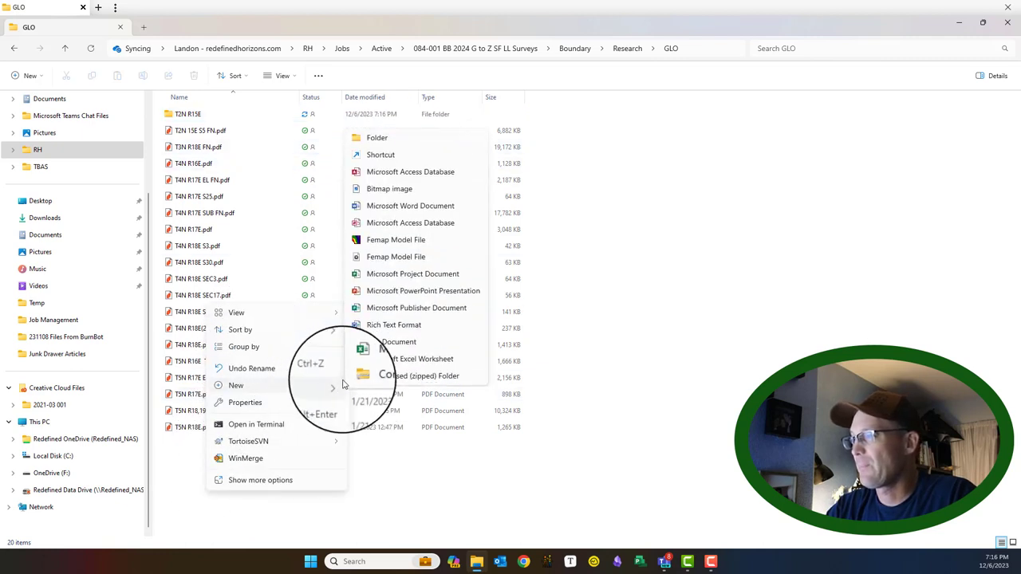
click(391, 137)
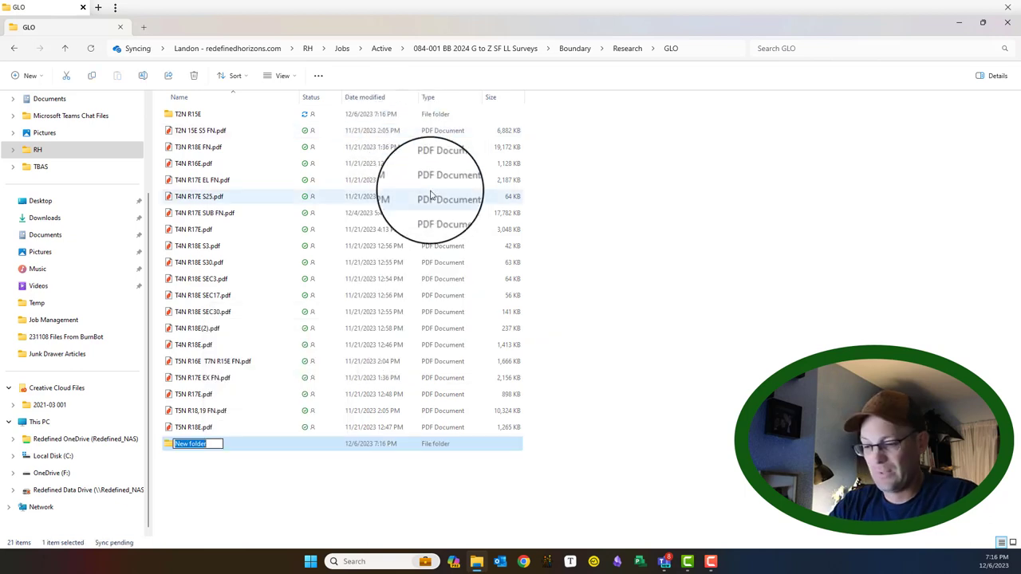
text(T4)
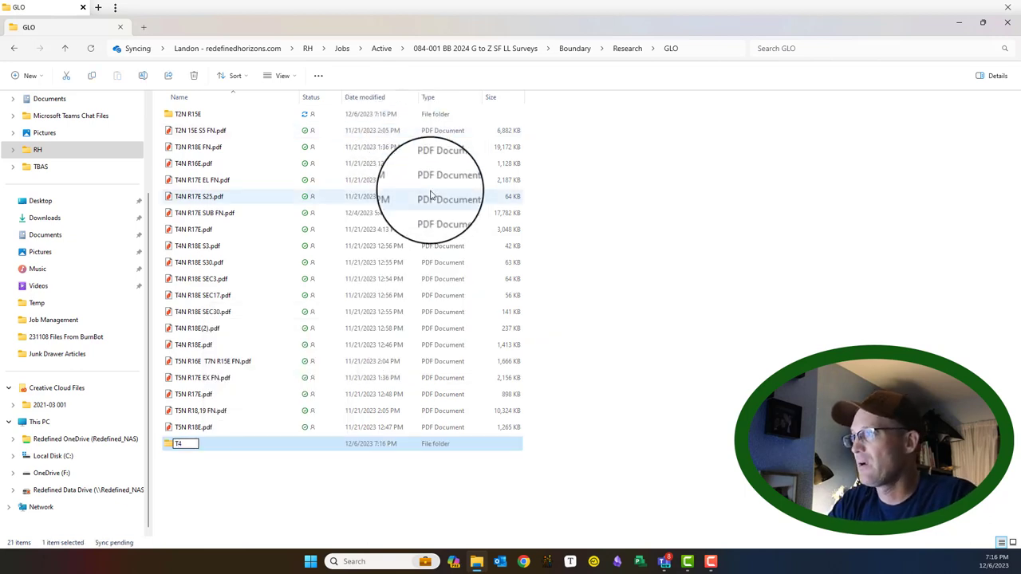
text(N R)
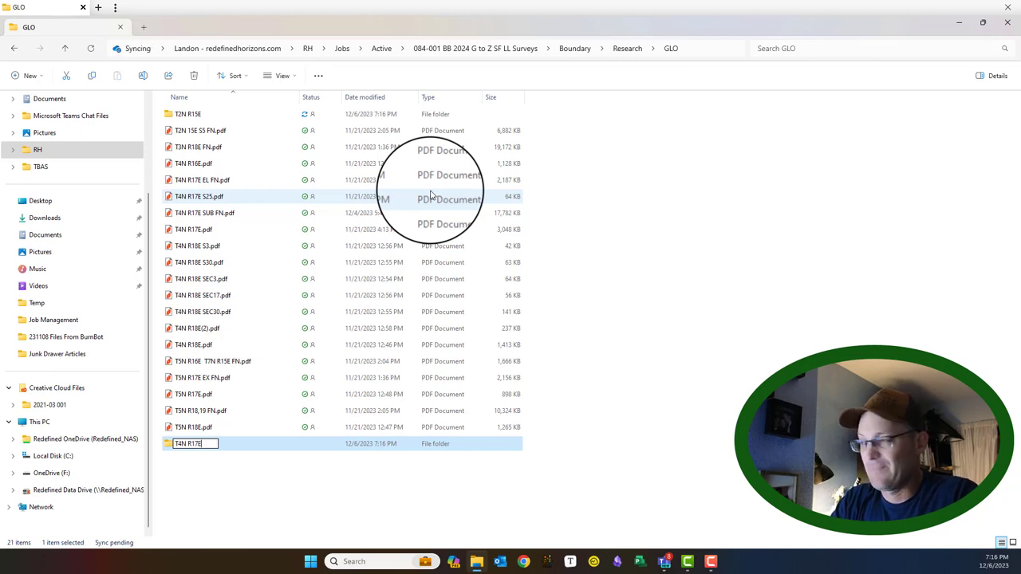
text(17E)
key(Return)
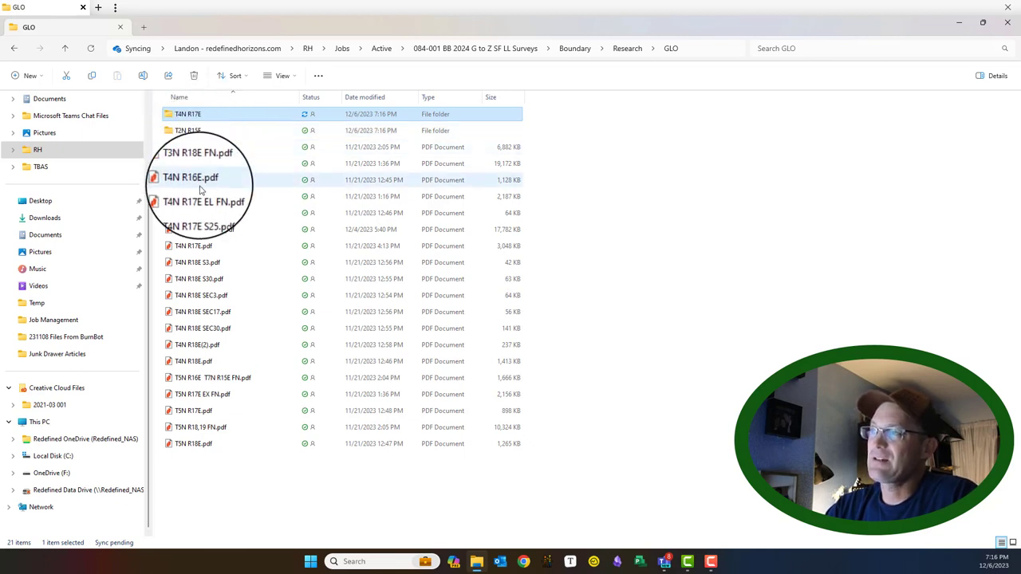
Step: Create a year subfolder named 1892 inside the T2N R15E folder
double_click(197, 128)
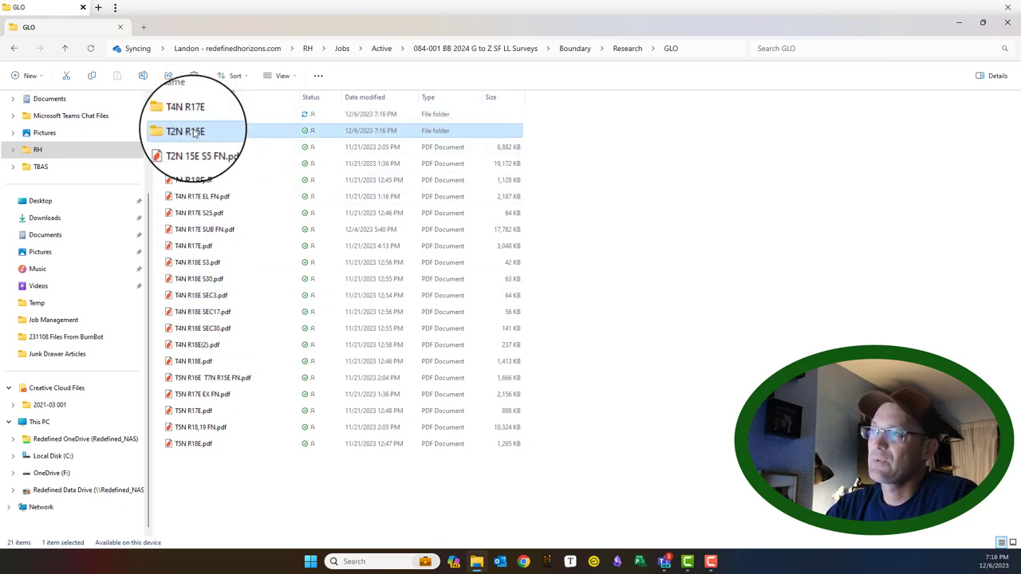
right_click(201, 150)
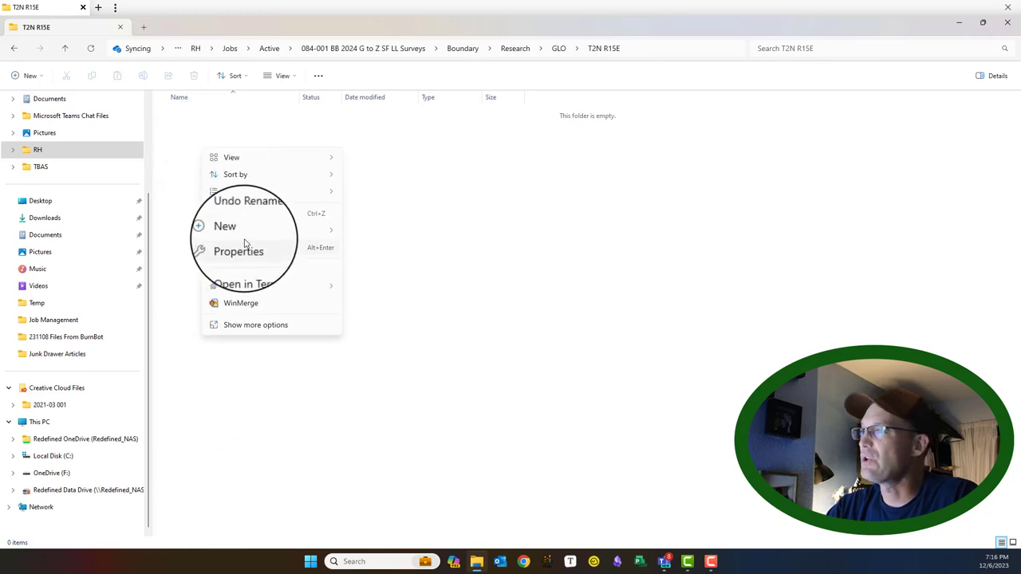
mouse_move(302, 233)
click(394, 233)
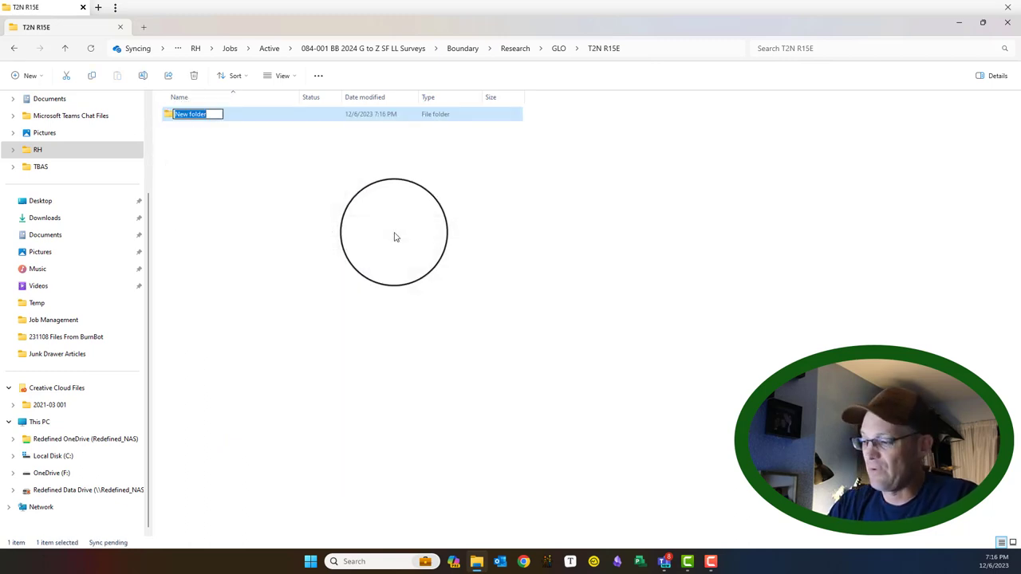
text(1)
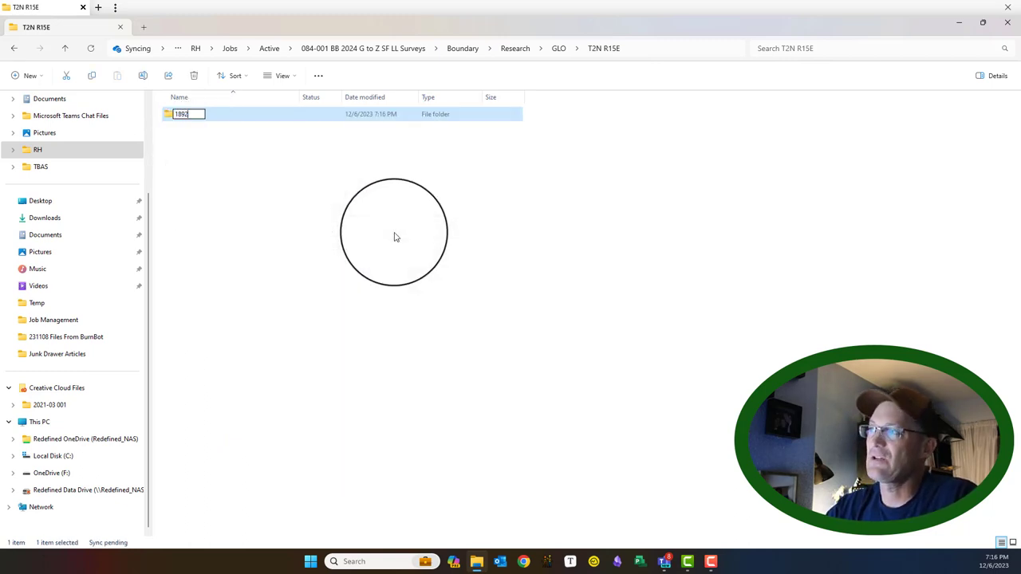
text(892)
click(200, 171)
Step: Add a second year subfolder named 1908 to the T2N R15E folder
right_click(201, 171)
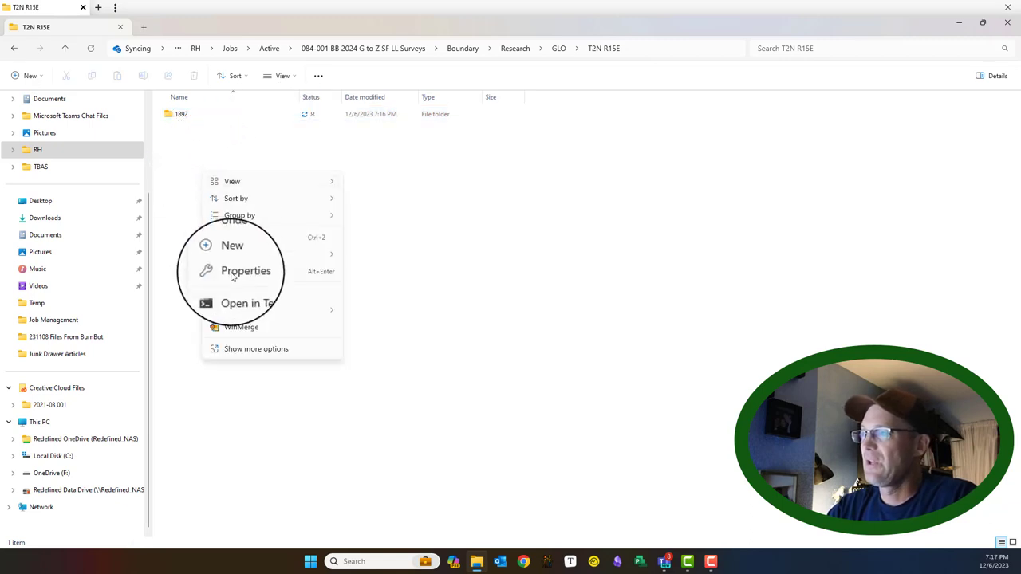
mouse_move(245, 255)
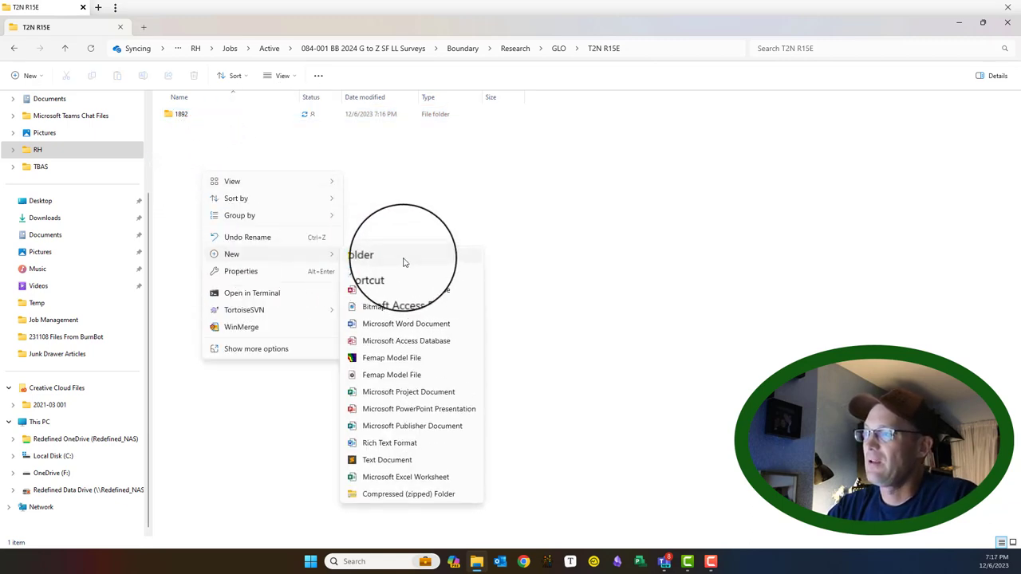
click(403, 262)
text(1908)
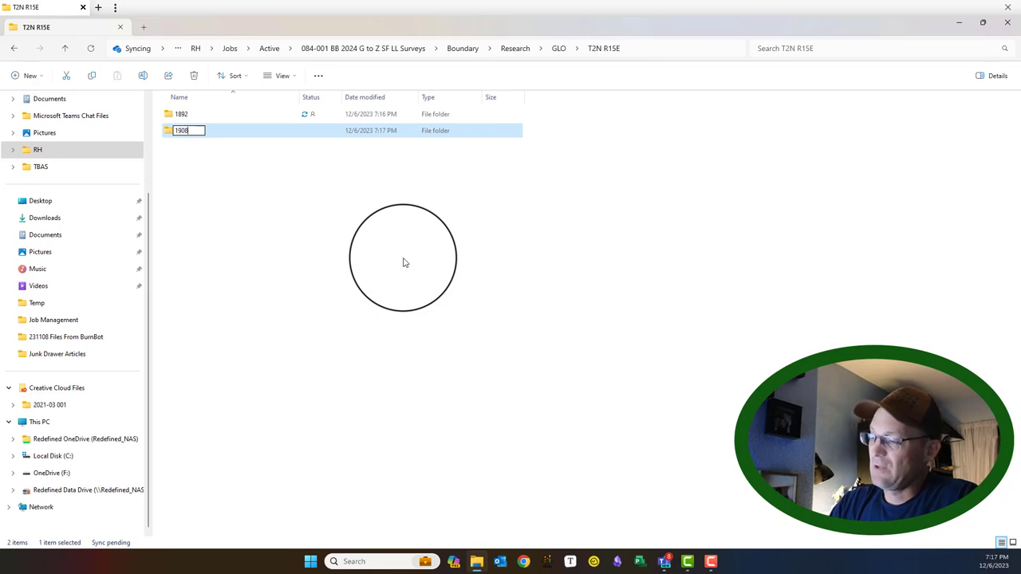
key(Escape)
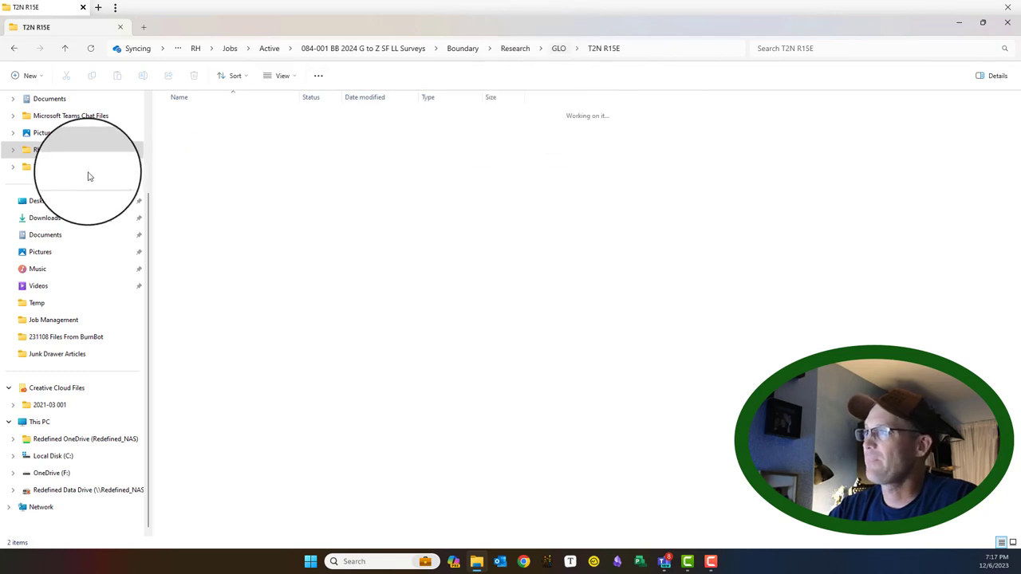
Step: Return to the GLO folder and expand RH, Jobs and Active in the folder tree to list the active jobs
key(alt+Up)
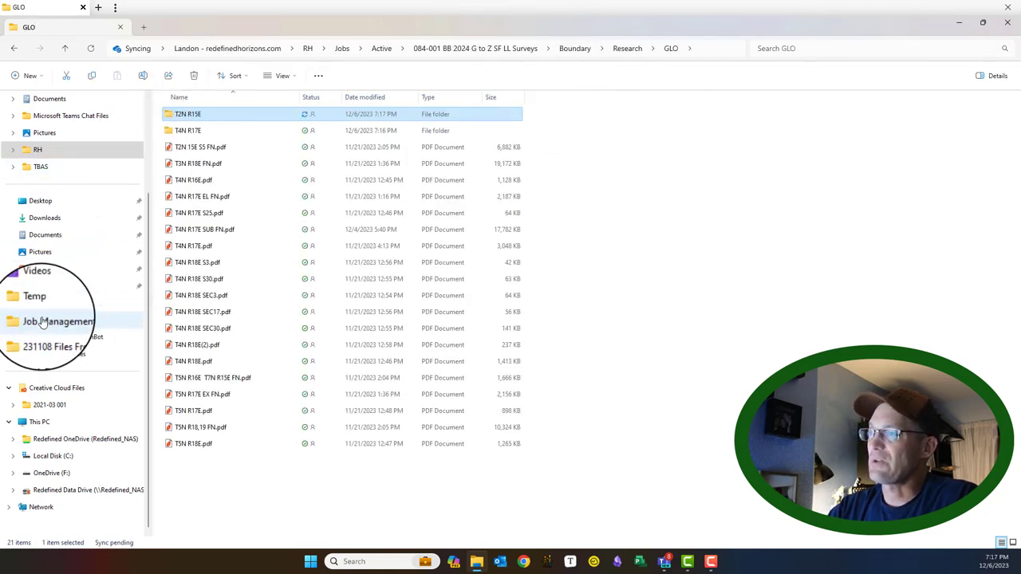
click(13, 149)
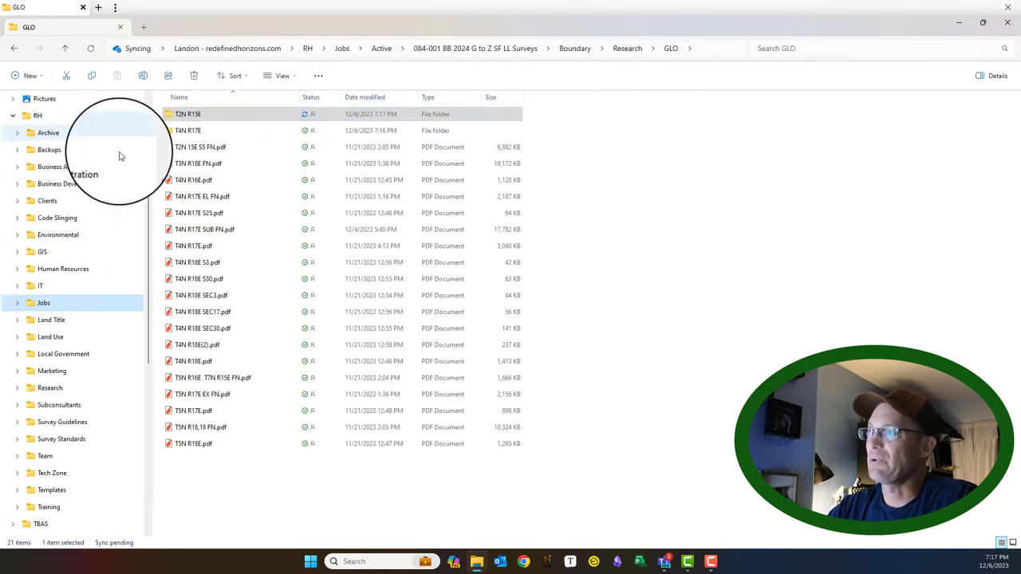
scroll(40, 345, down, 3)
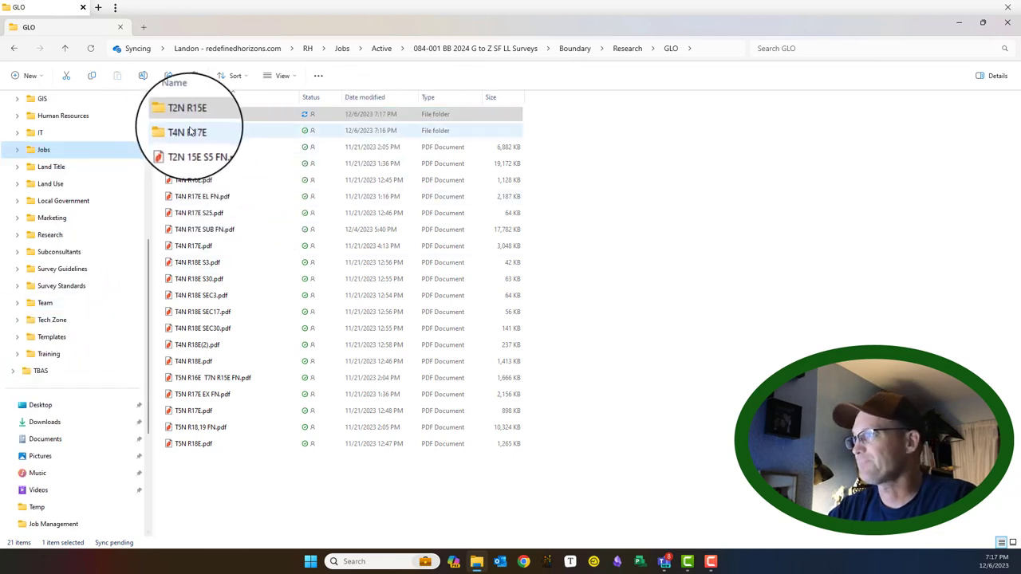
scroll(47, 279, down, 3)
scroll(40, 239, up, 3)
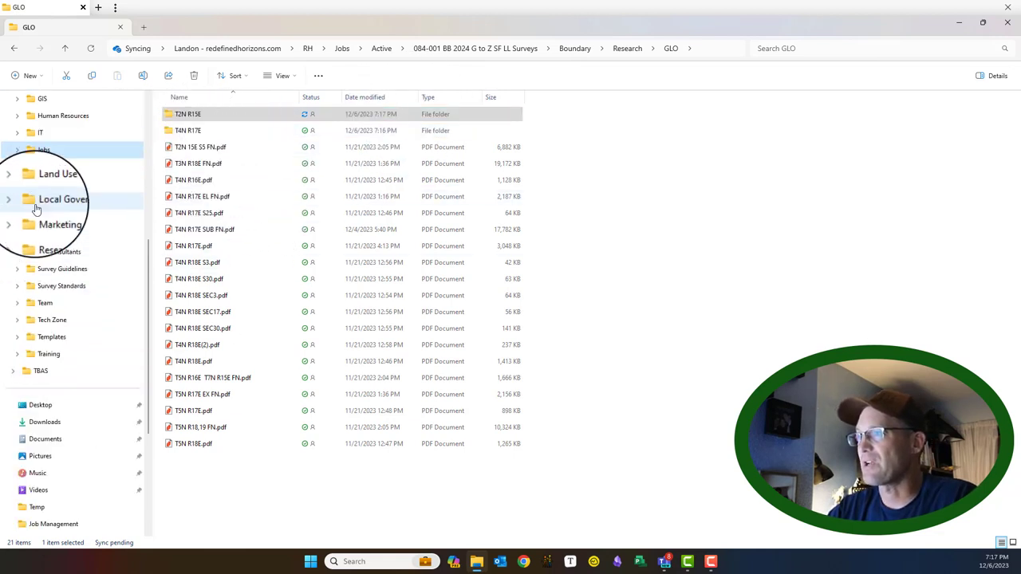
click(18, 149)
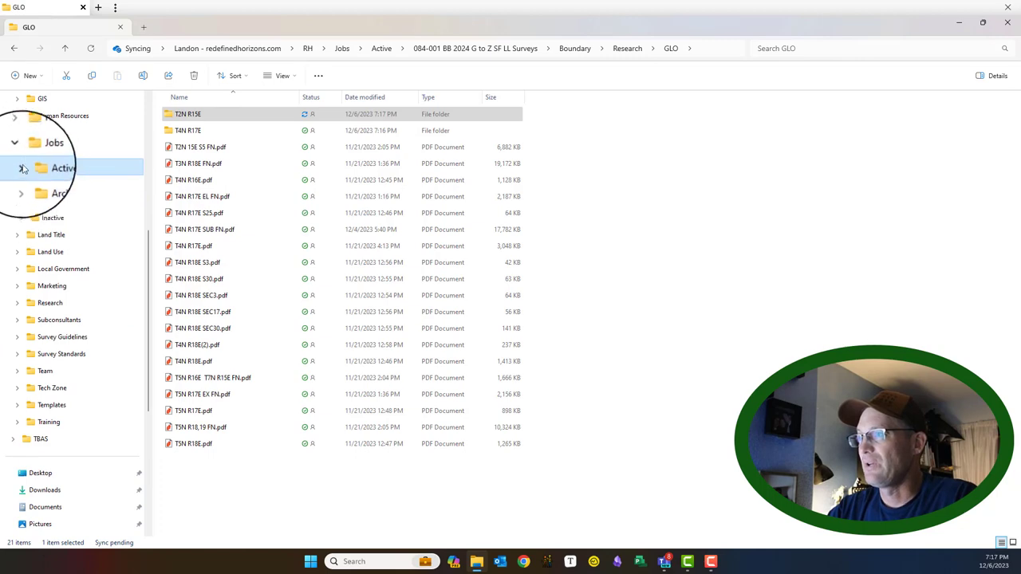
click(23, 169)
scroll(96, 463, down, 5)
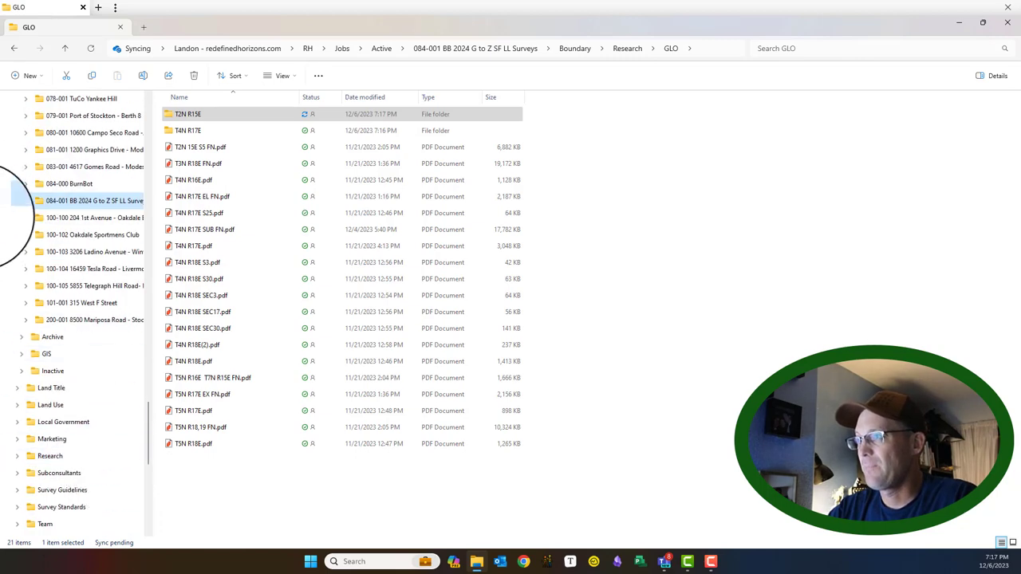
Step: Expand the 084-001 BB 2024 G to Z SF LL Surveys job through Boundary, Research, GLO and T2N R15E to view its year folders
click(25, 201)
click(30, 234)
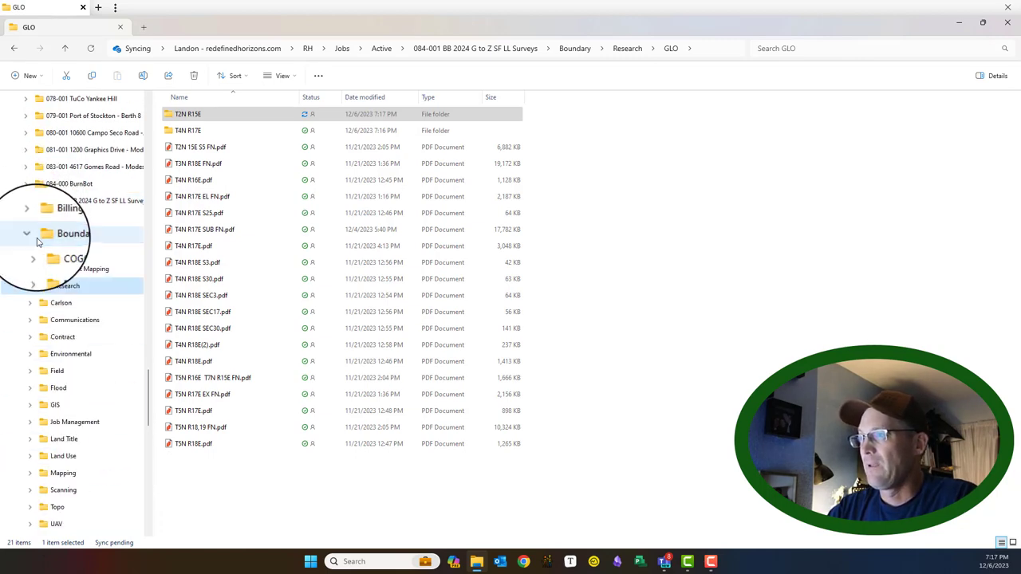
click(35, 287)
click(38, 336)
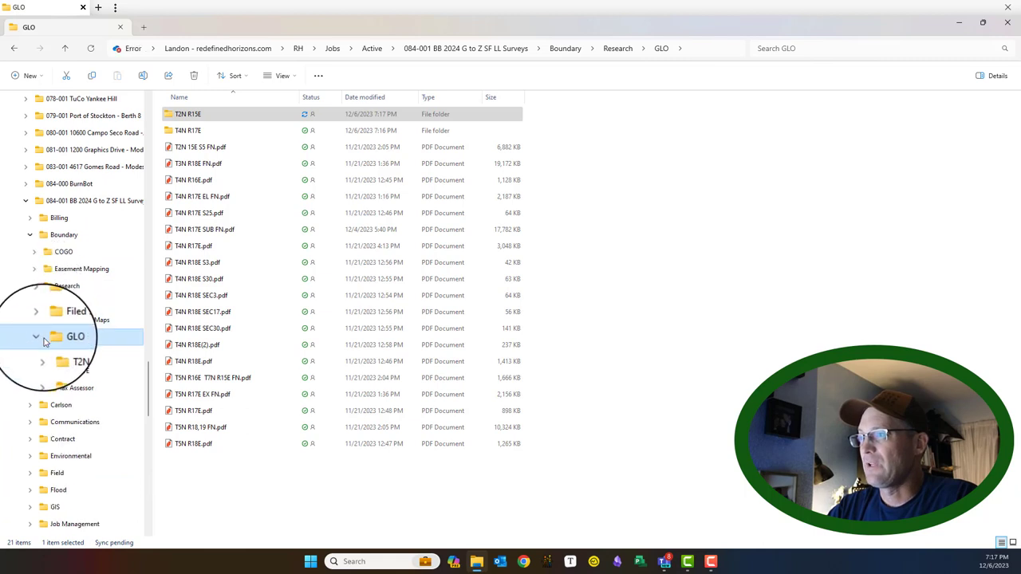
scroll(48, 239, down, 3)
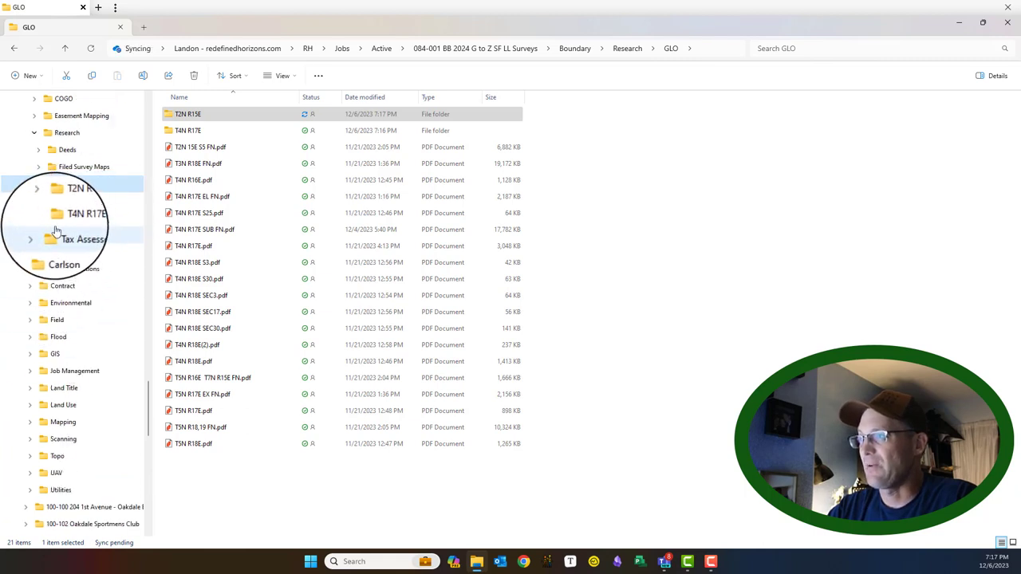
click(42, 200)
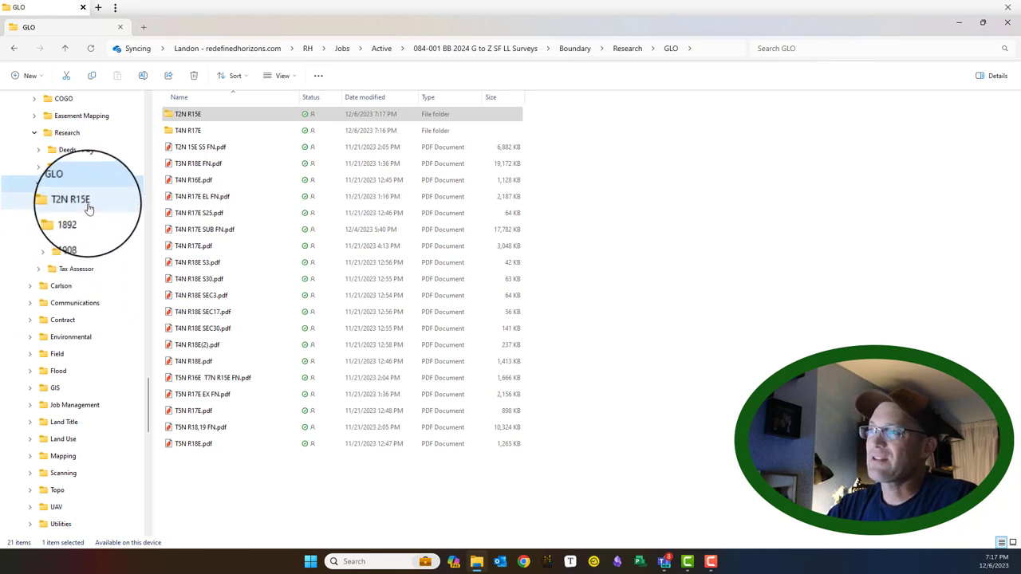
click(90, 207)
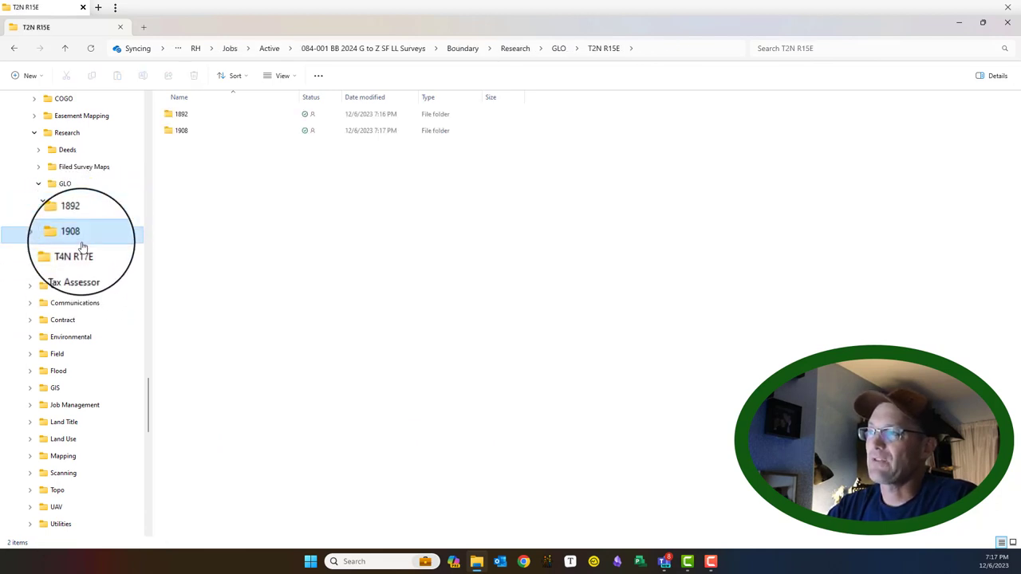
click(83, 232)
click(71, 200)
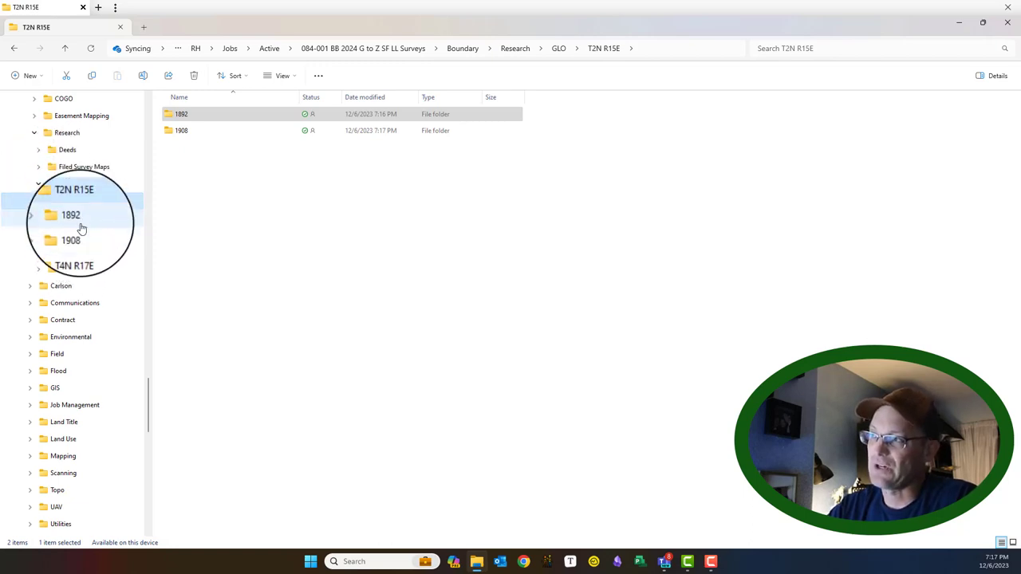
Step: Create a subfolder named Notes inside the 1892 folder of T2N R15E
click(79, 220)
right_click(287, 222)
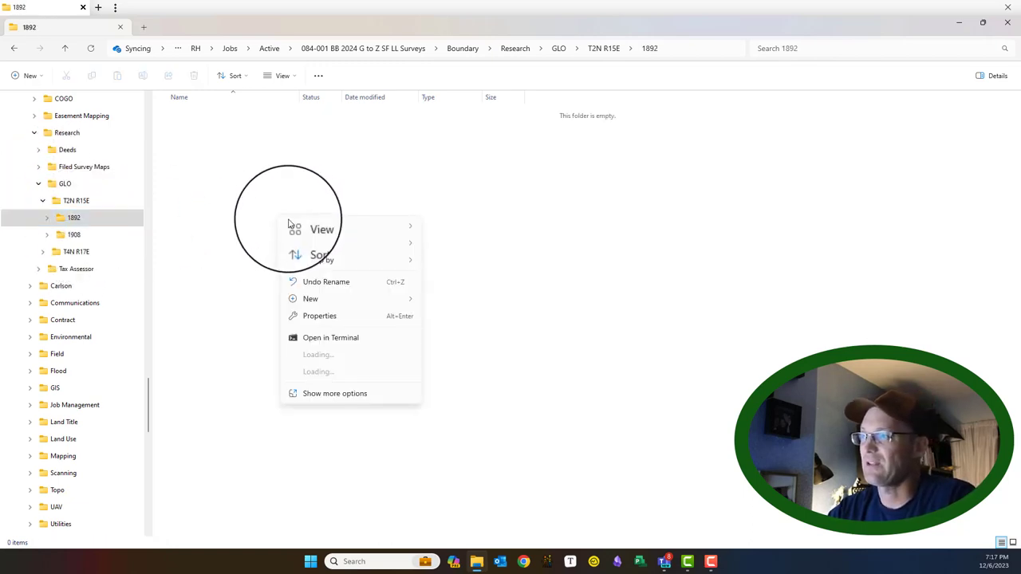
mouse_move(351, 300)
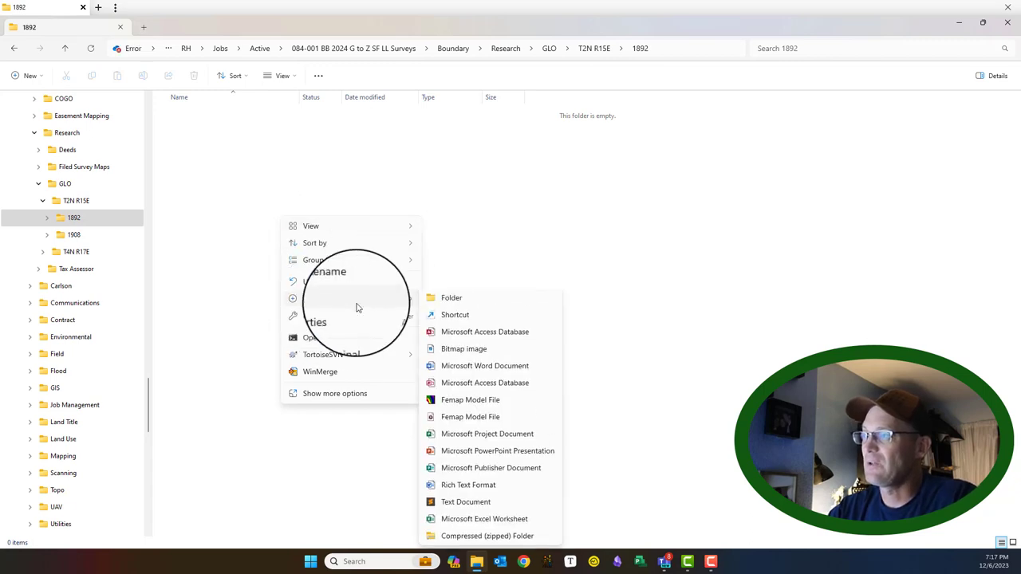
click(444, 308)
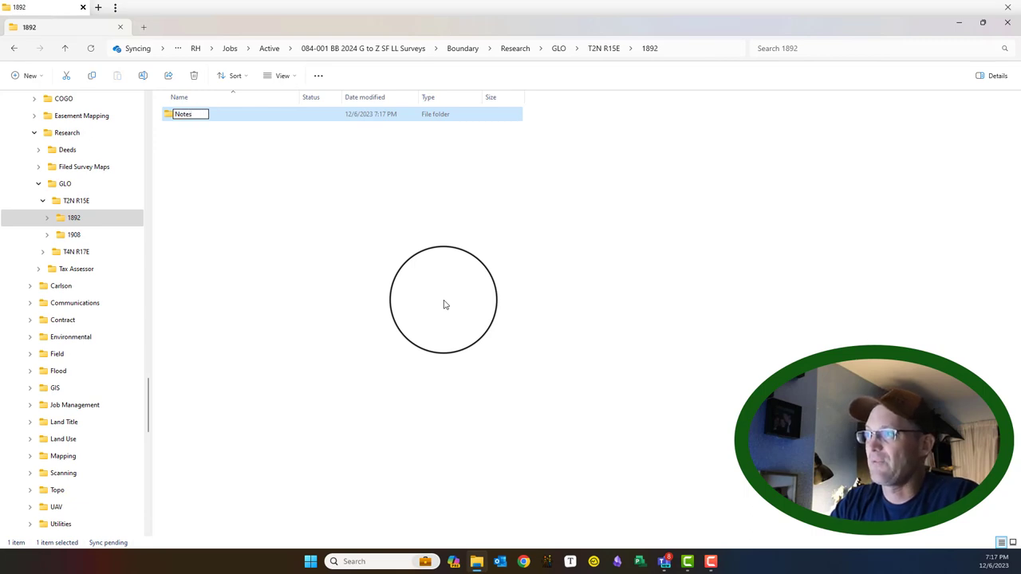
click(274, 114)
Step: Add a Plats subfolder beside Notes in the 1892 folder and expand 1892 in the folder tree
right_click(200, 164)
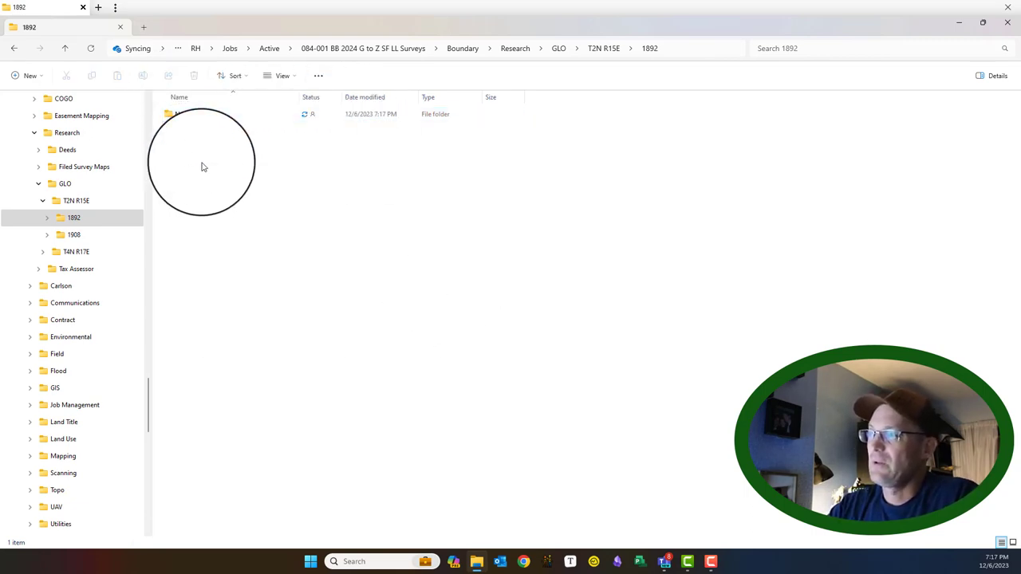
mouse_move(240, 247)
click(367, 246)
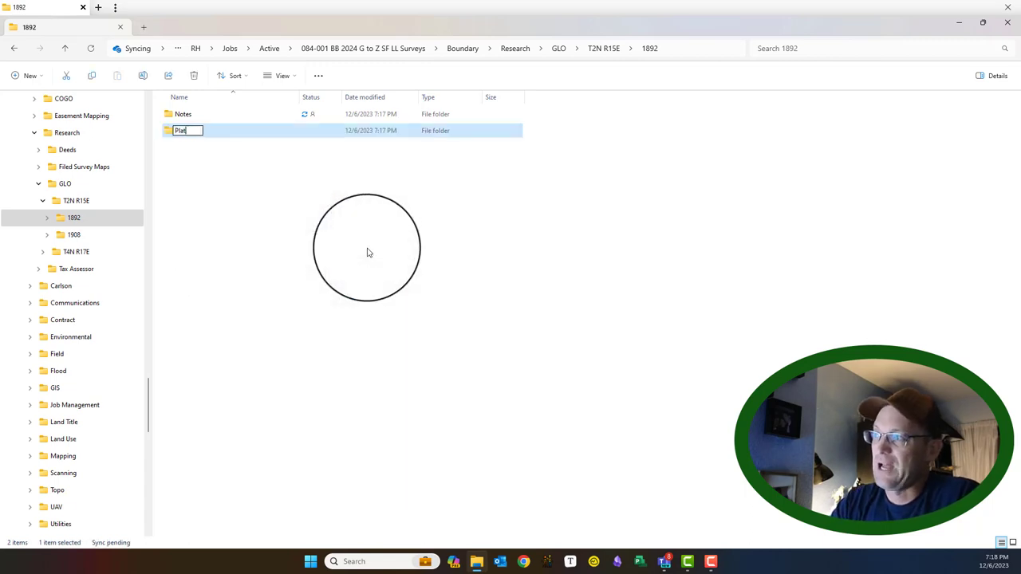
key(Return)
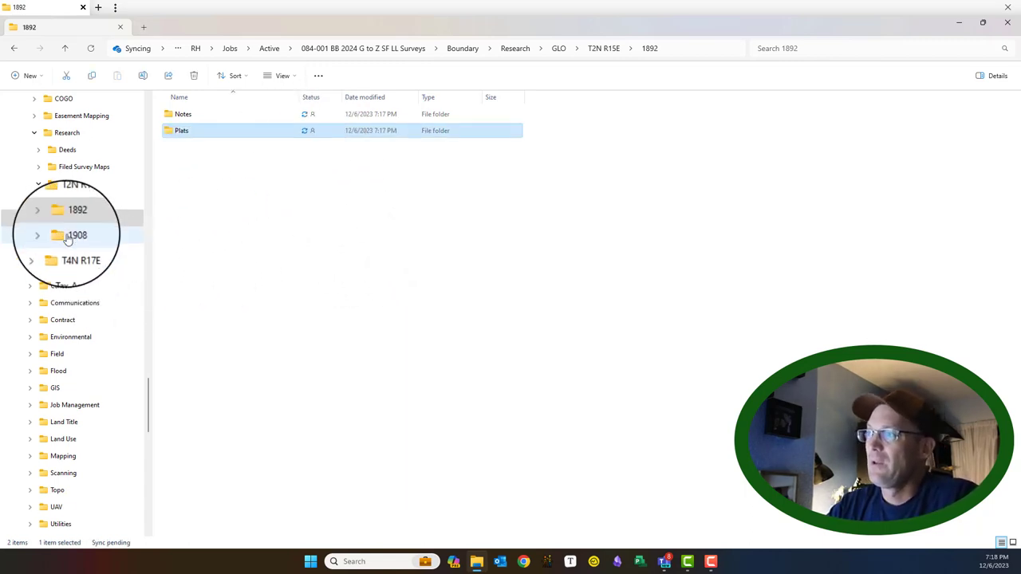
click(47, 218)
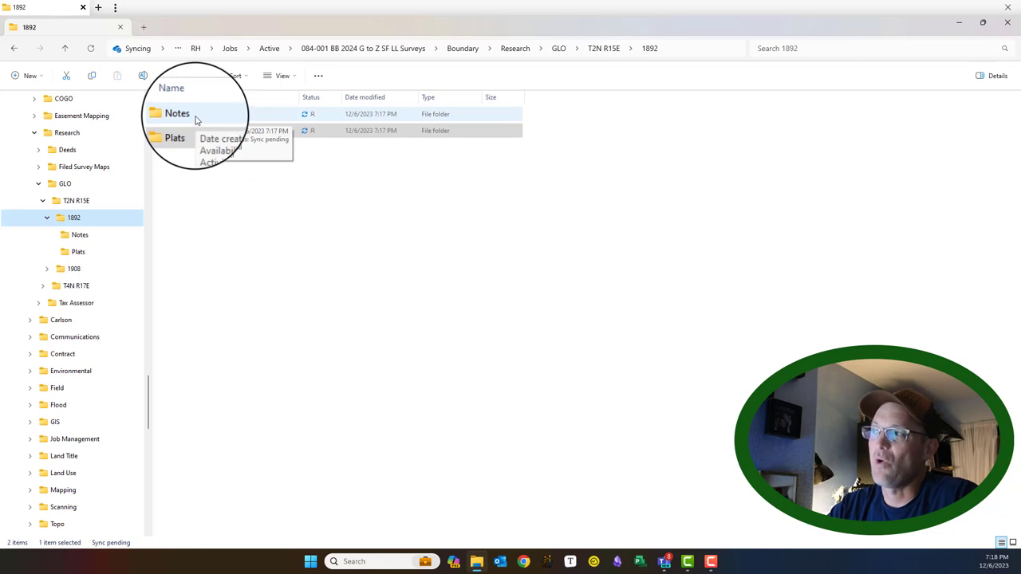
click(185, 132)
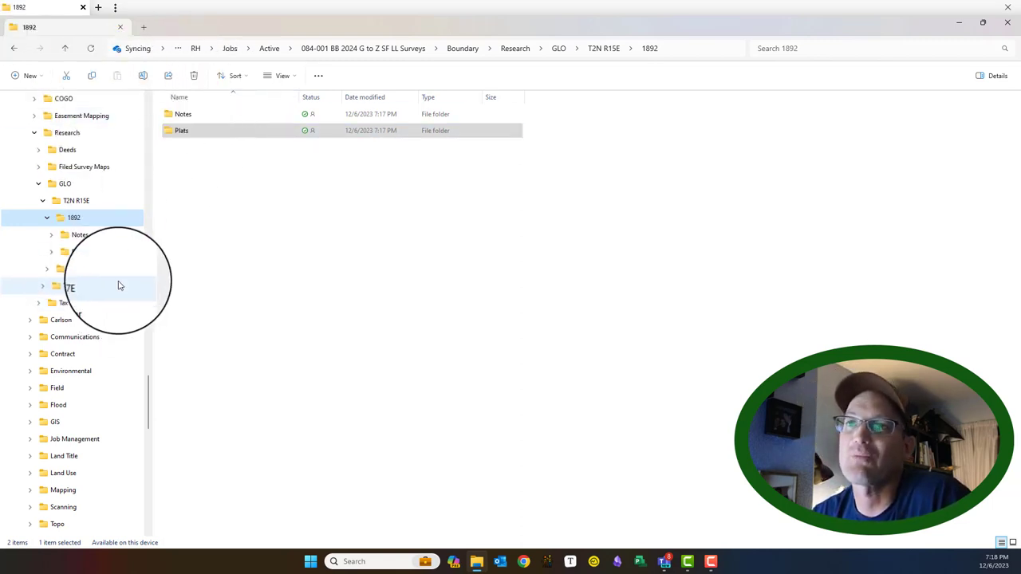
Step: Delete both township folders, T2N R15E and T4N R17E, from the GLO folder
click(541, 58)
key(Escape)
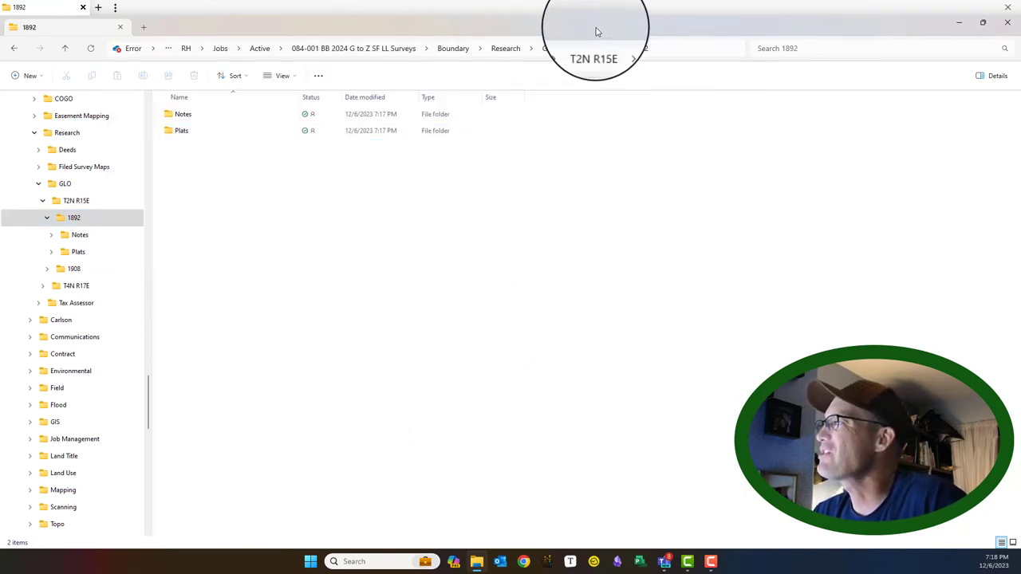
click(549, 48)
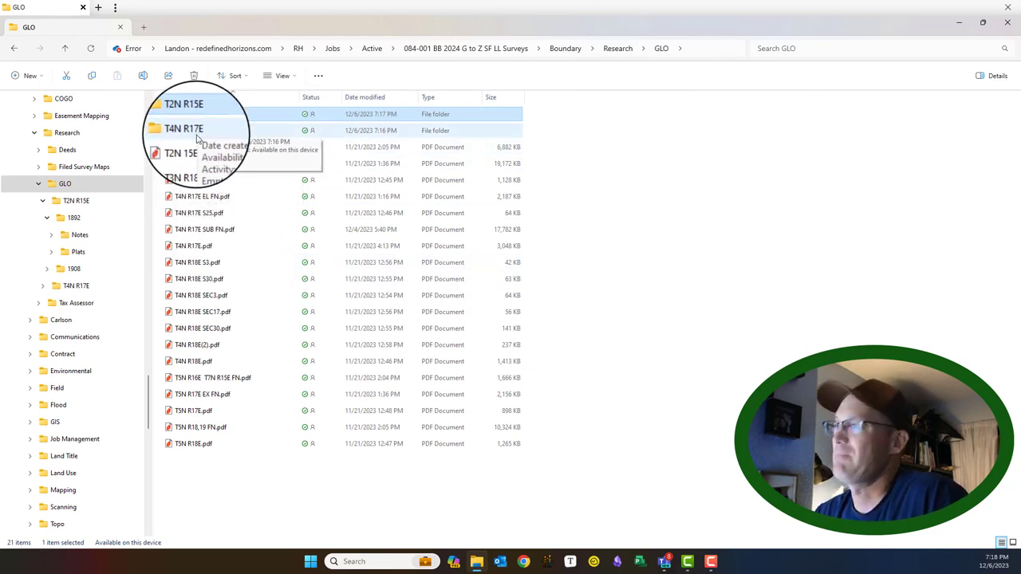
ctrl+click(198, 138)
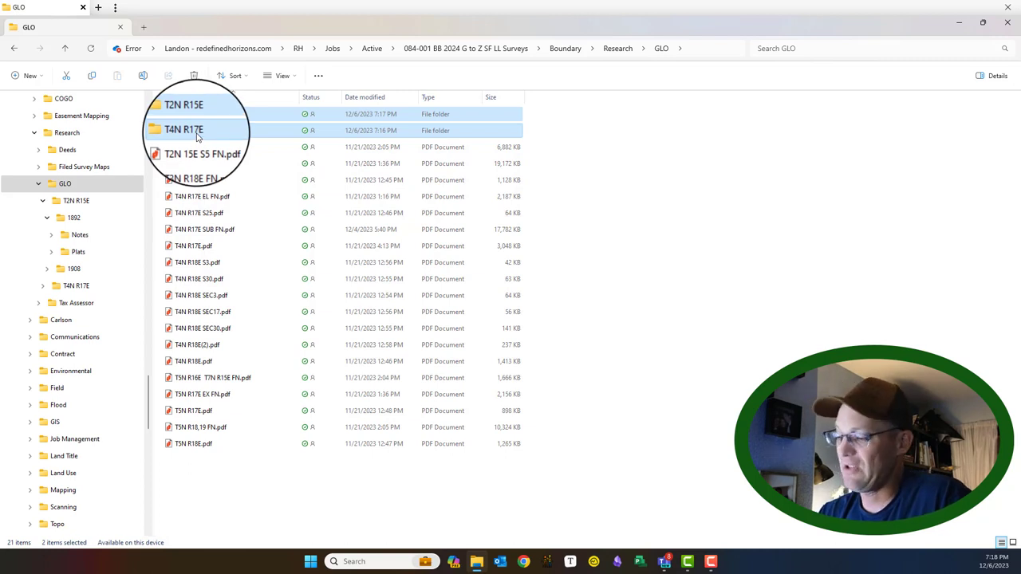
key(Delete)
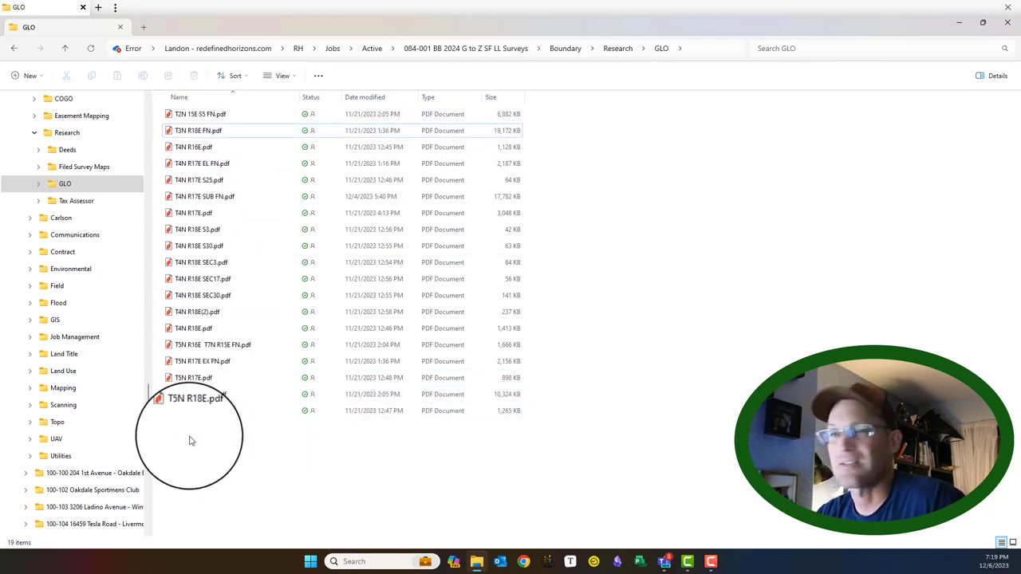
Step: Rename the file T4N R16E.pdf in the GLO folder as T04N R16E 1890 PLAT.pdf
click(201, 122)
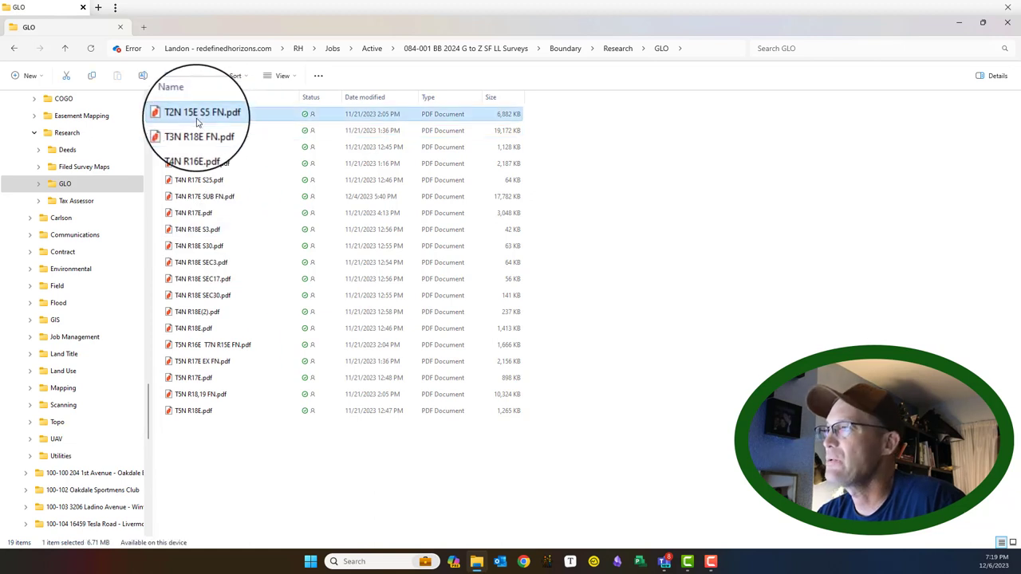
right_click(198, 122)
click(191, 131)
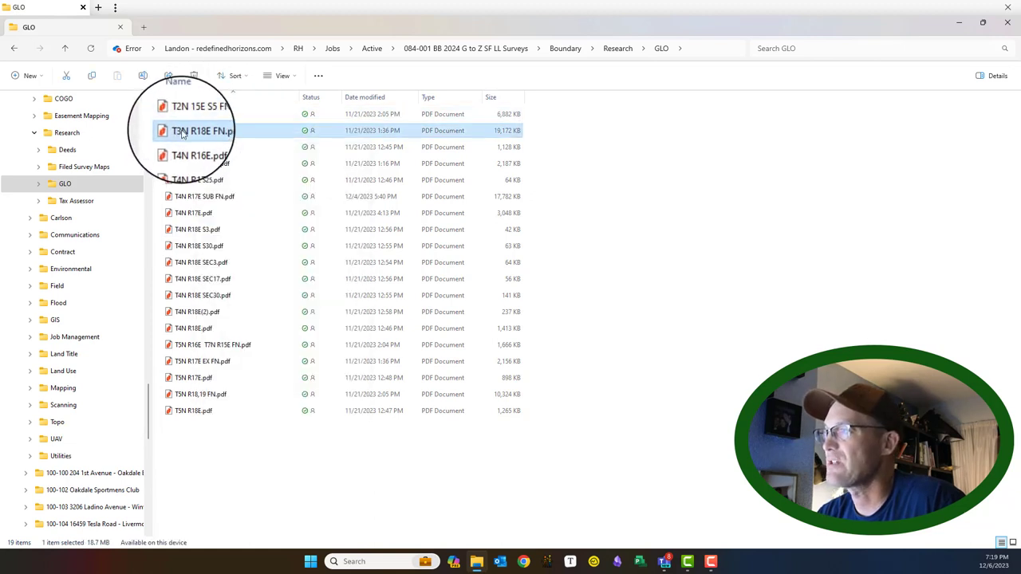
click(181, 148)
right_click(181, 148)
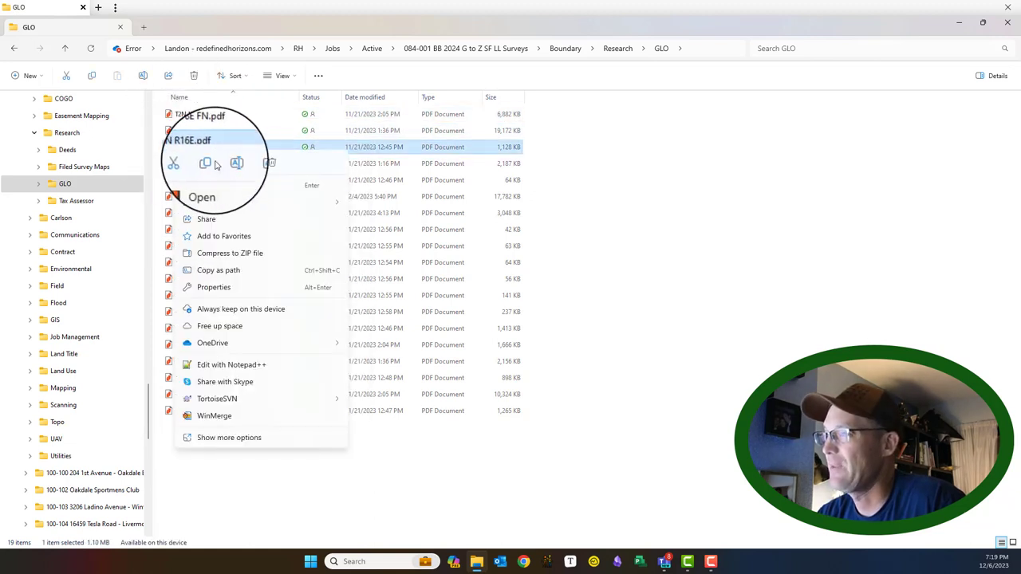
click(230, 163)
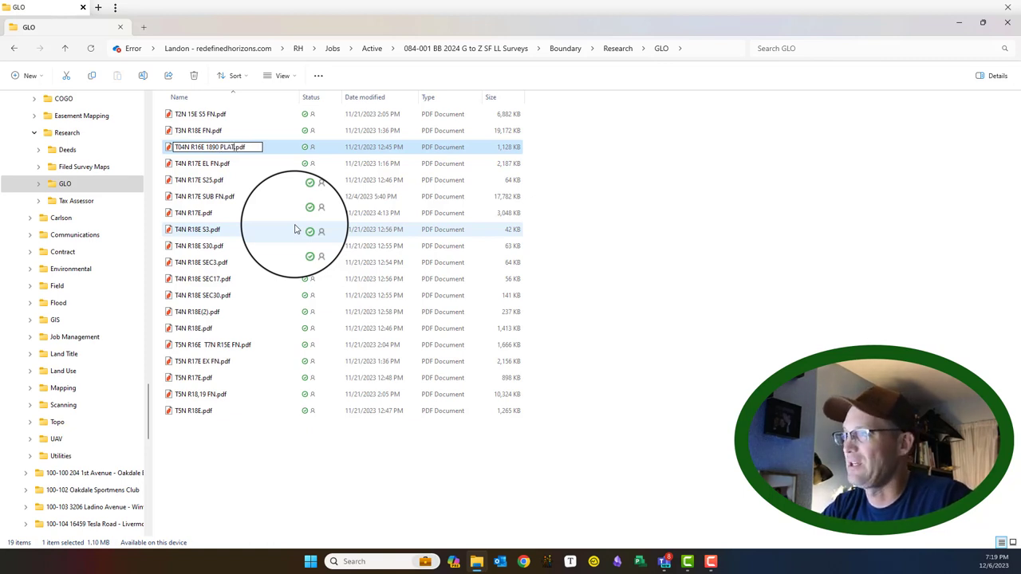
click(286, 472)
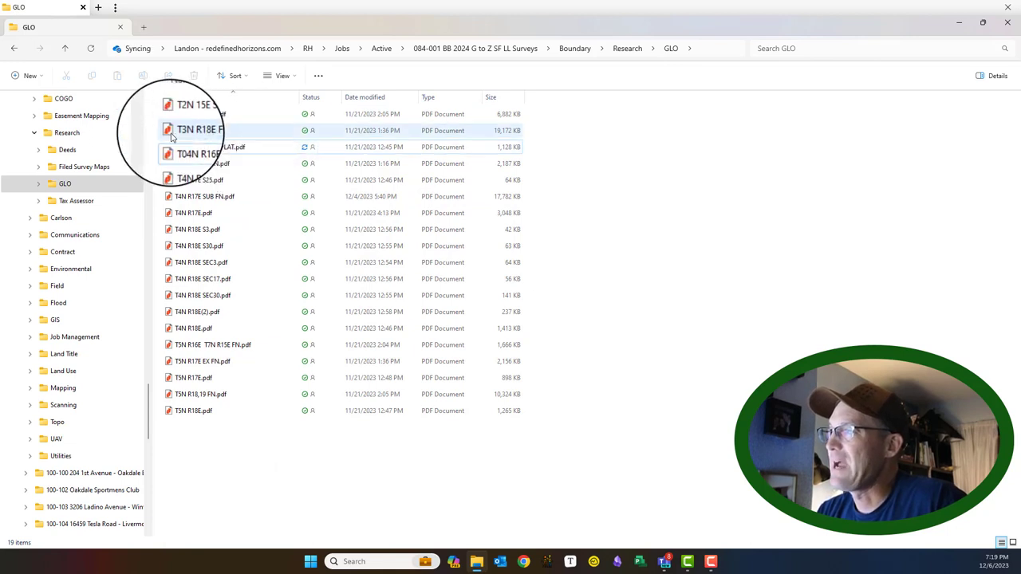
Step: Rename T3N R18E FN.pdf as T03N R18E FN.pdf so the township number has two digits
click(172, 136)
right_click(173, 134)
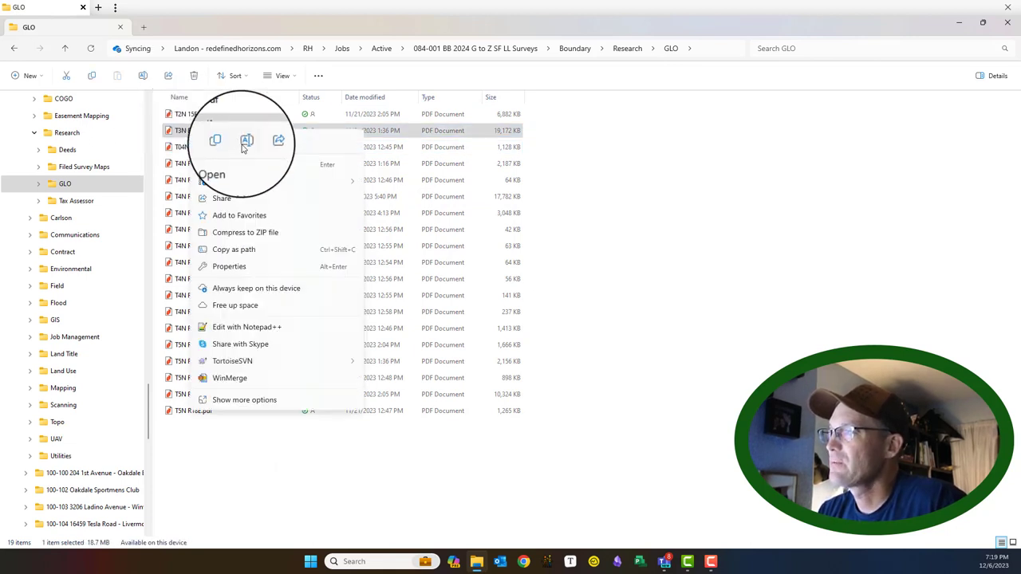
click(246, 142)
key(Home)
key(Right)
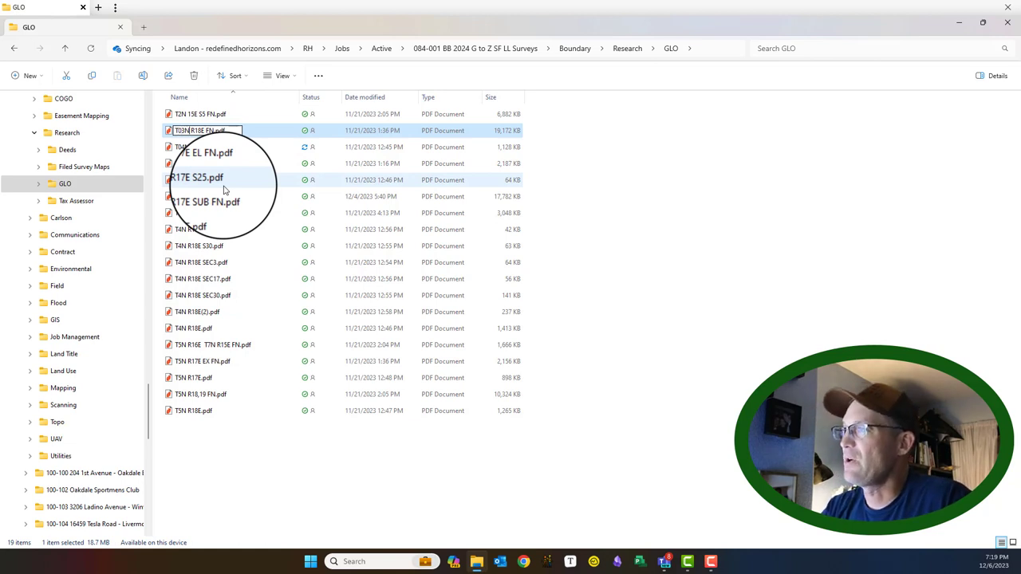
click(472, 488)
Step: Rename T2N 15E S5 FN.pdf as T02N 15E S5 FN.pdf to give the township a leading zero
right_click(205, 118)
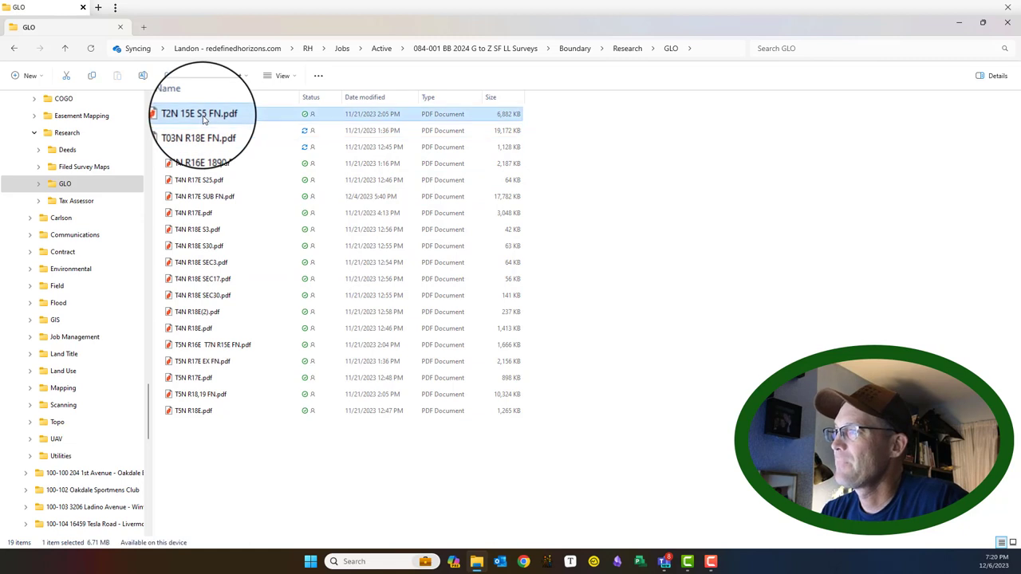
click(256, 129)
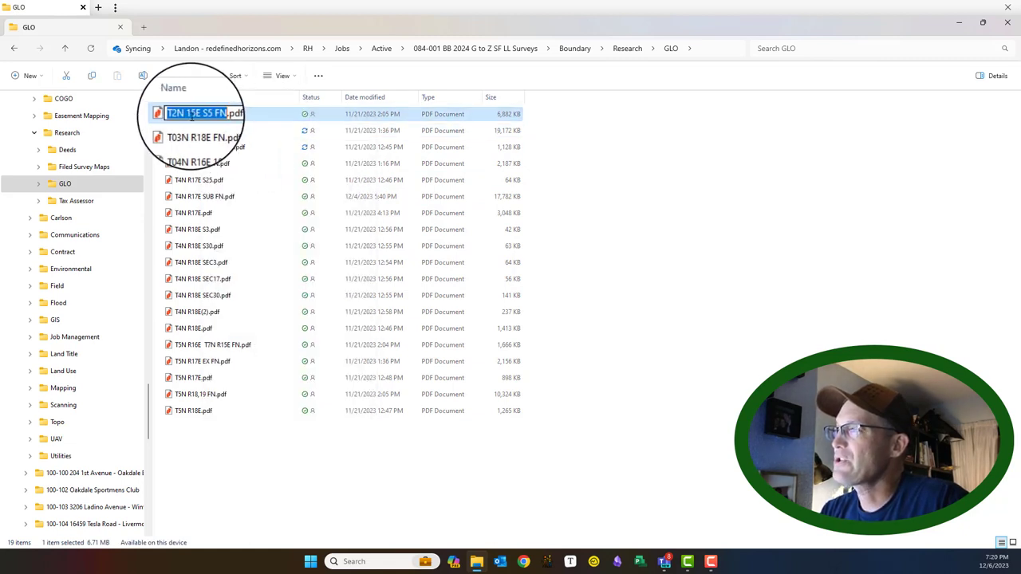
click(179, 113)
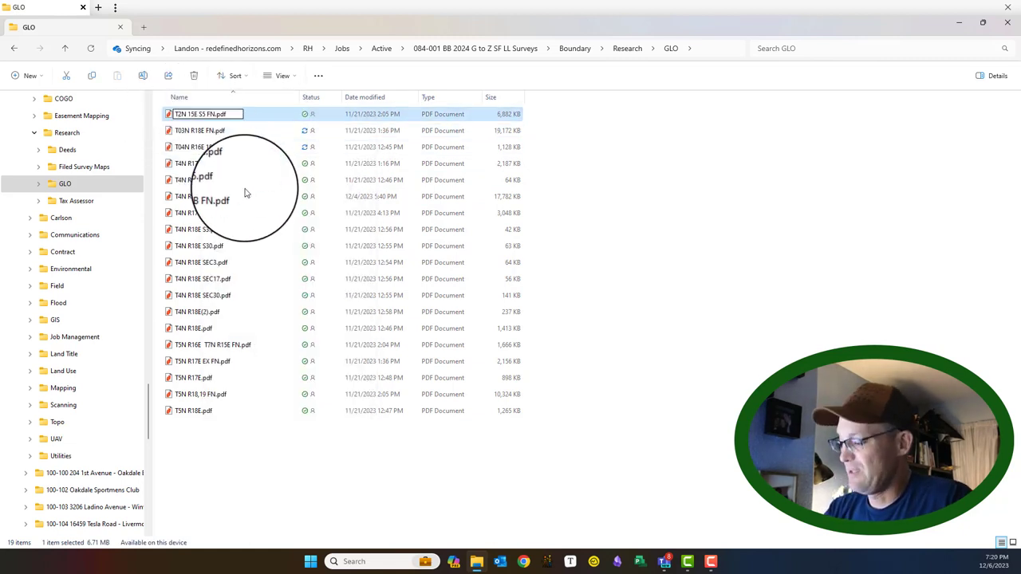
Step: Rename T4N R17E EL FN.pdf as T04N R17E EL FN.pdf to give the township a leading zero
click(202, 166)
right_click(202, 166)
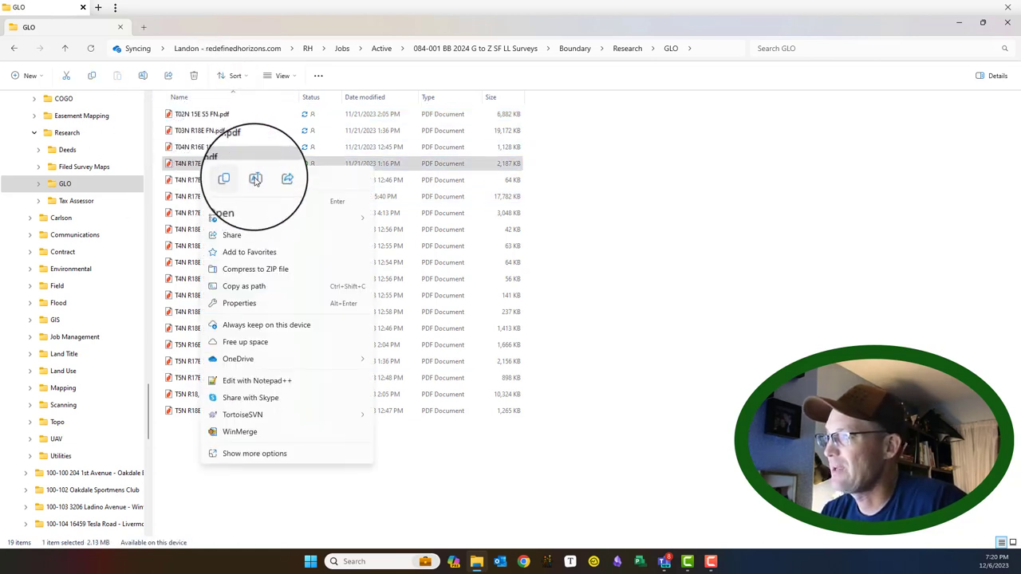
click(257, 177)
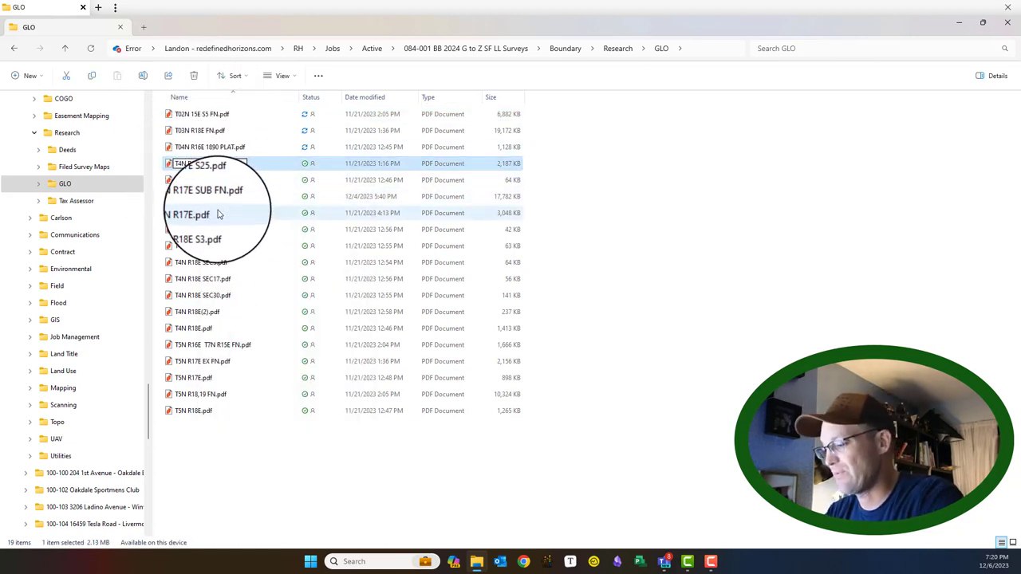
Step: Rename T4N R17E S25.pdf in the GLO folder as T04N R17E S25.pdf
click(183, 182)
right_click(185, 184)
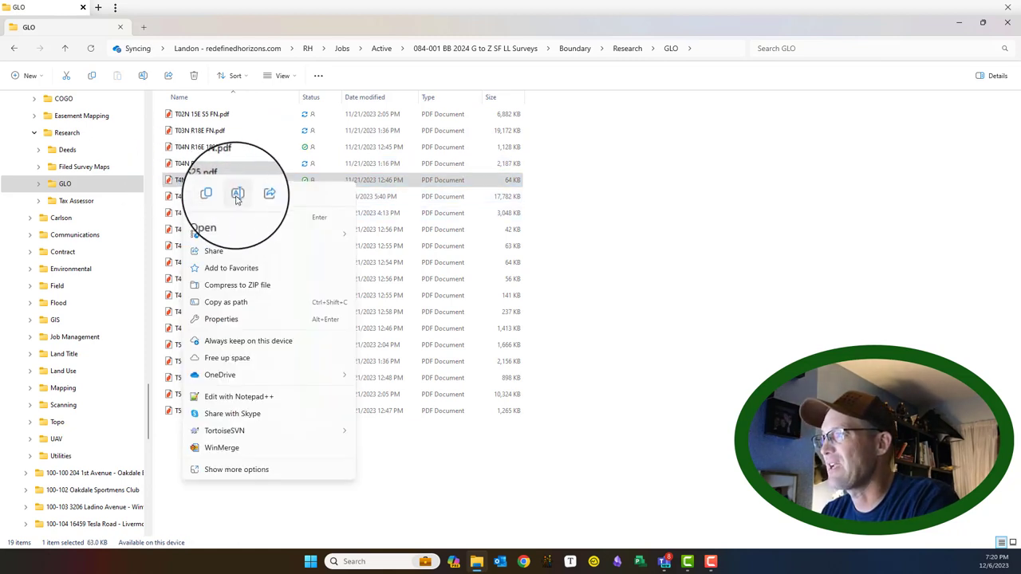
click(241, 194)
key(Home)
key(Right)
text(0)
key(Return)
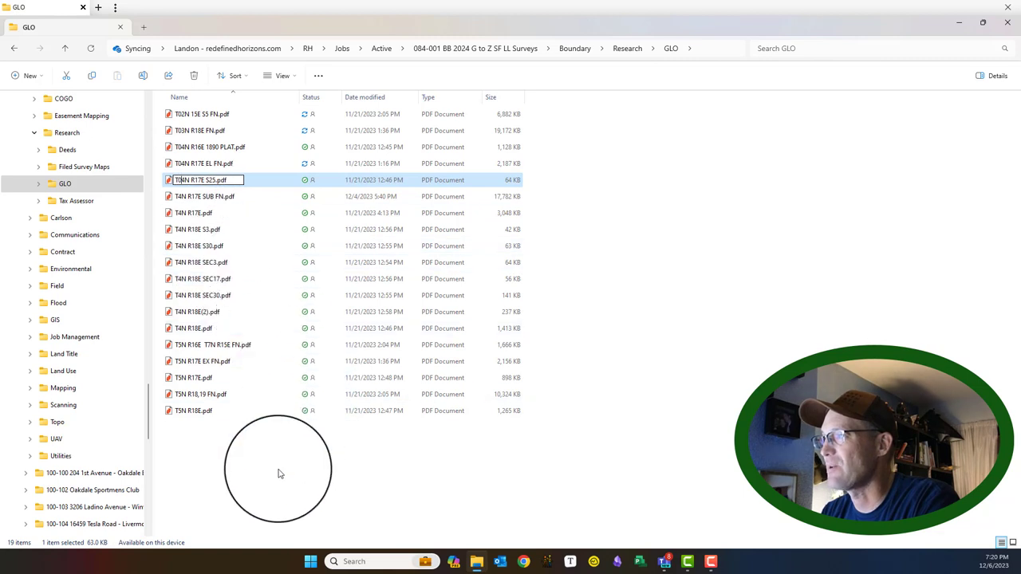
click(194, 196)
right_click(199, 197)
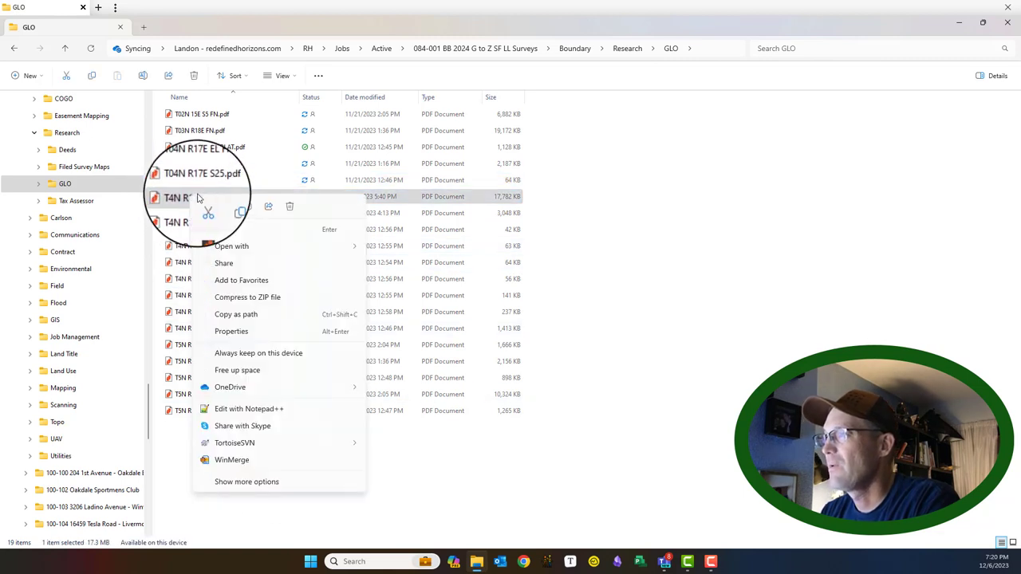
click(684, 465)
click(627, 420)
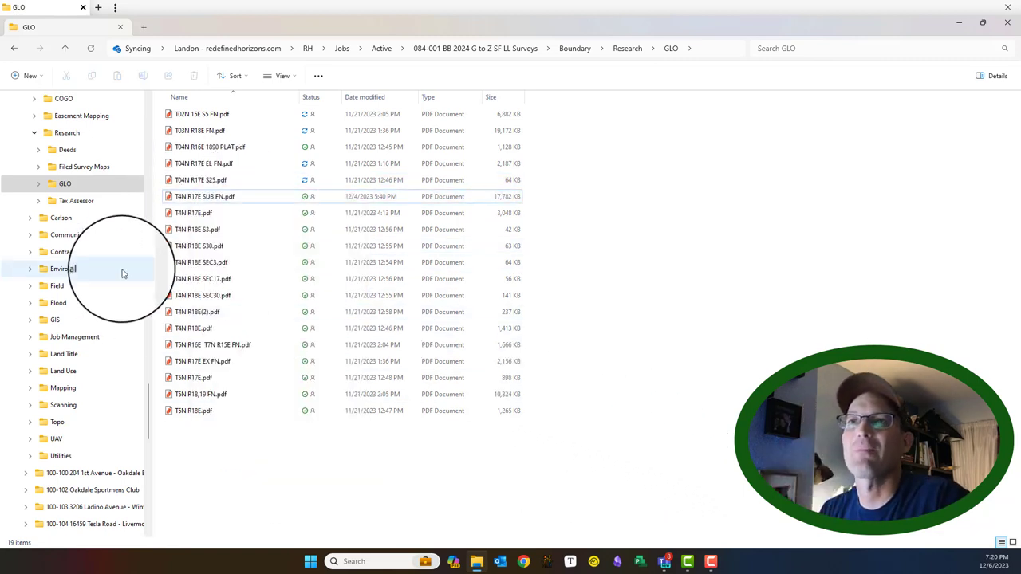
click(60, 184)
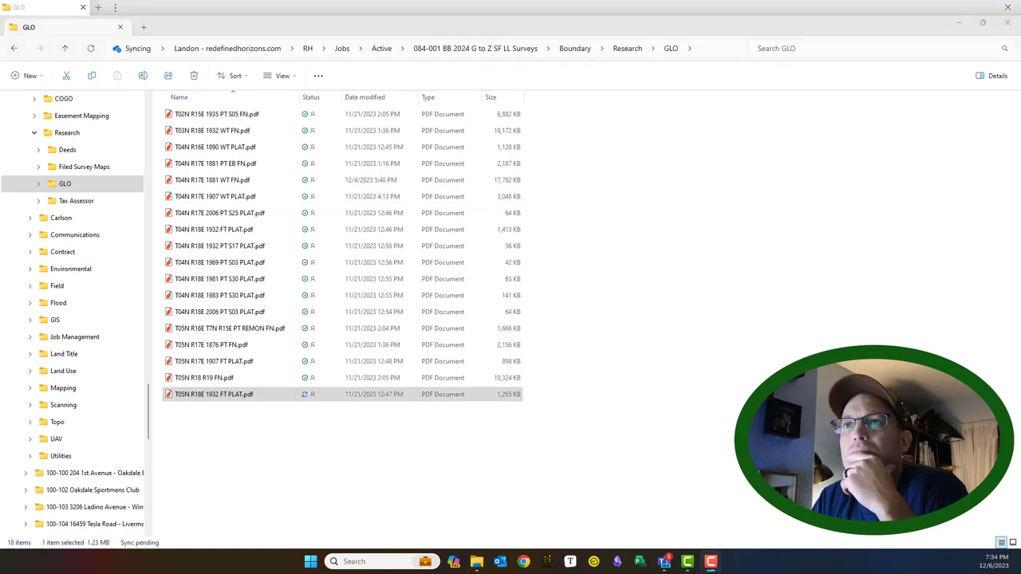
Step: Widen the Name column of the GLO file list so the longer file names have more room
click(323, 447)
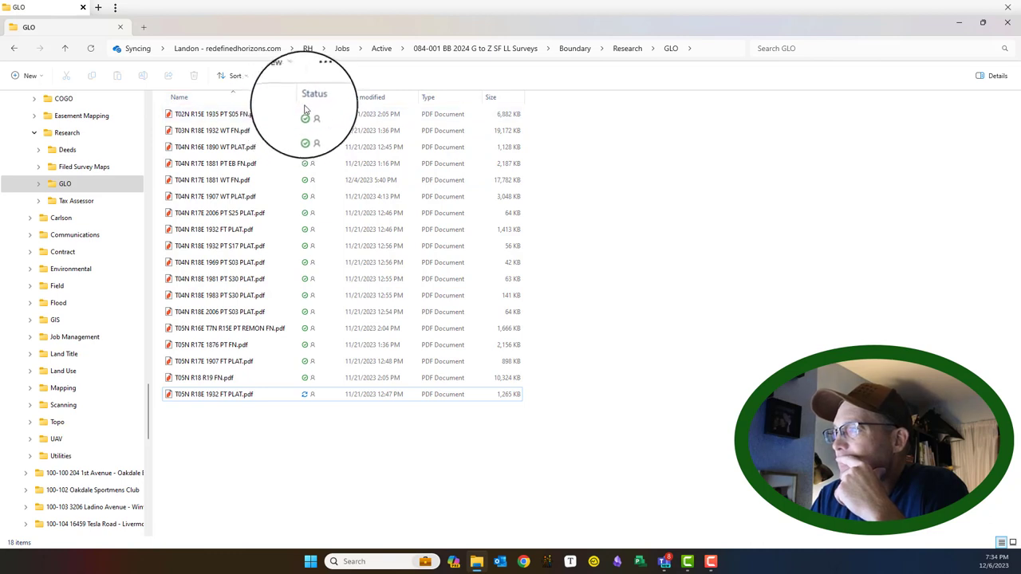
drag(298, 97, 345, 101)
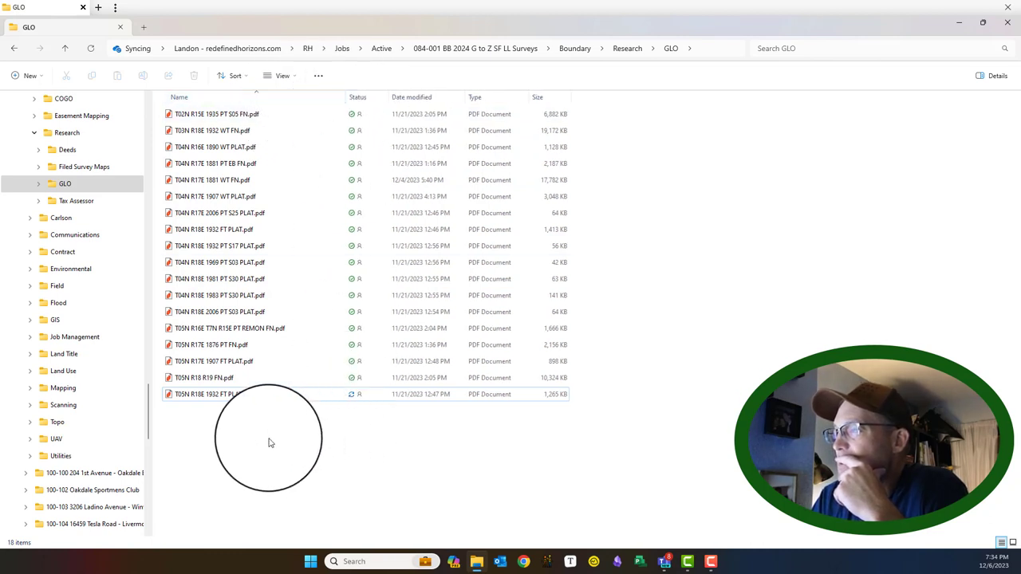
click(178, 397)
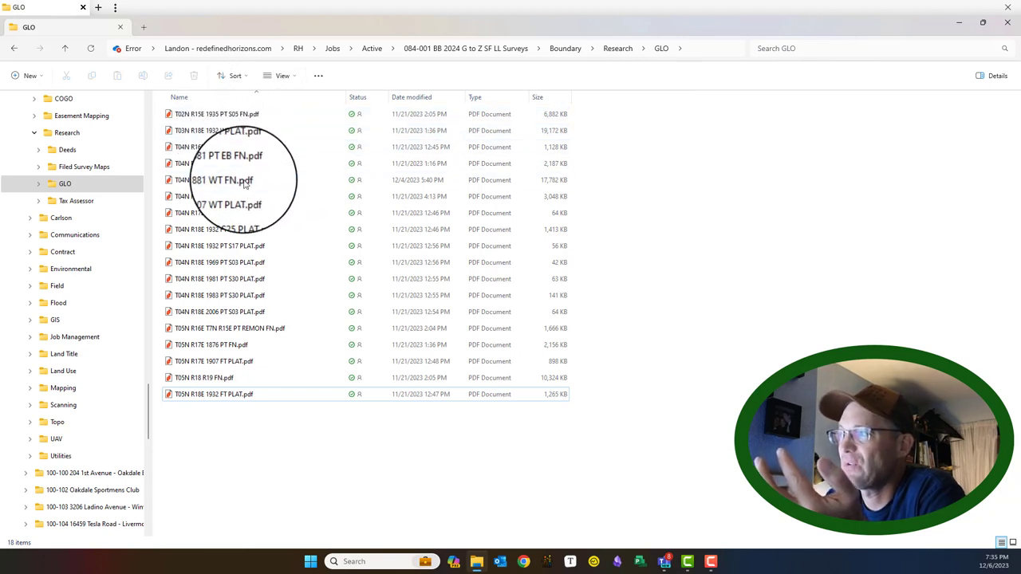
Step: Rename T05N R17E 1907 FT PLAT.pdf as T05N R17E 1907 WT PLAT.pdf
right_click(230, 365)
click(279, 372)
click(233, 363)
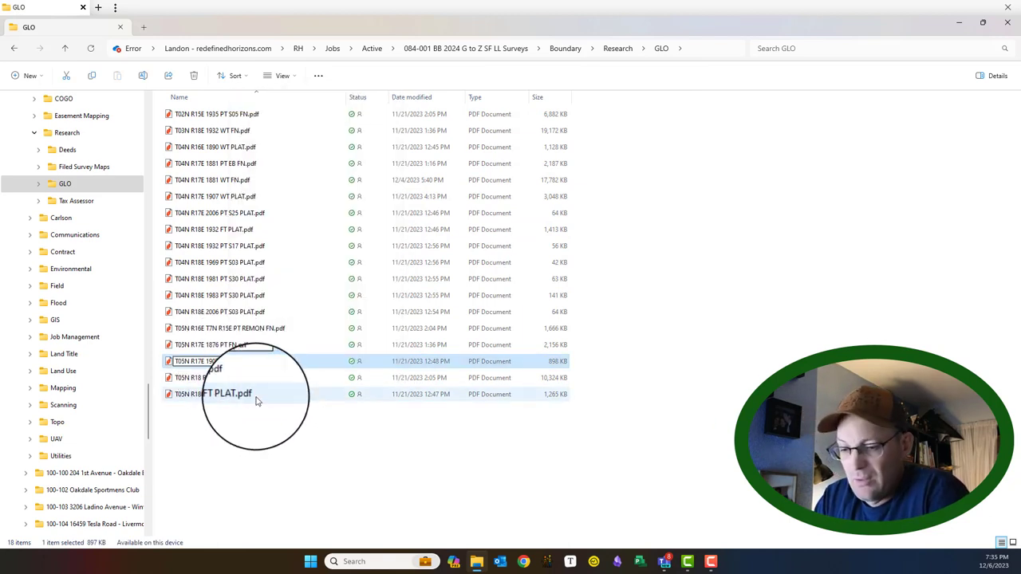
key(BackSpace)
text(WT)
key(Return)
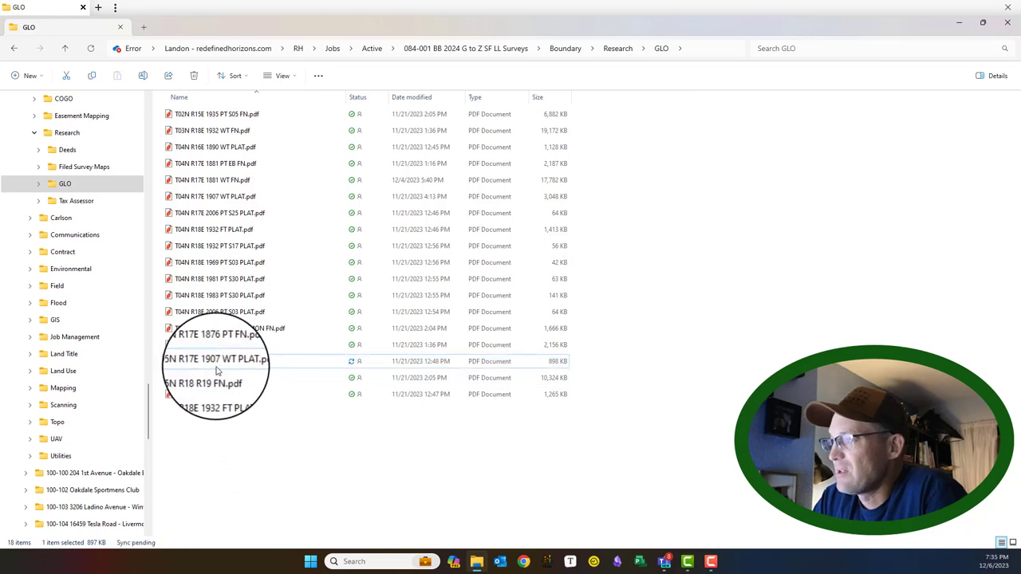
click(246, 415)
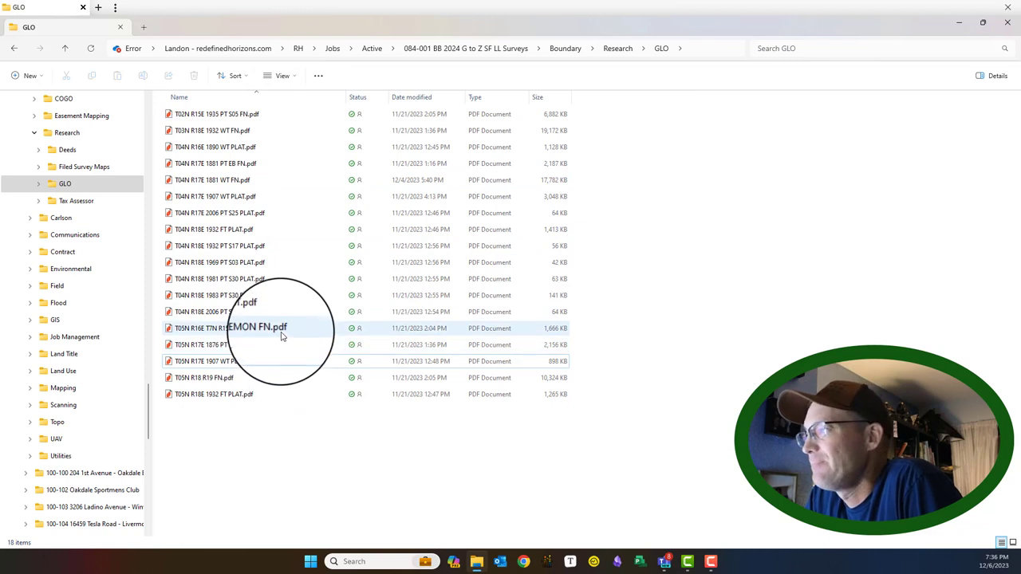
Step: Duplicate T05N R16E T7N R15E PT REMON FN.pdf within the GLO folder
click(199, 334)
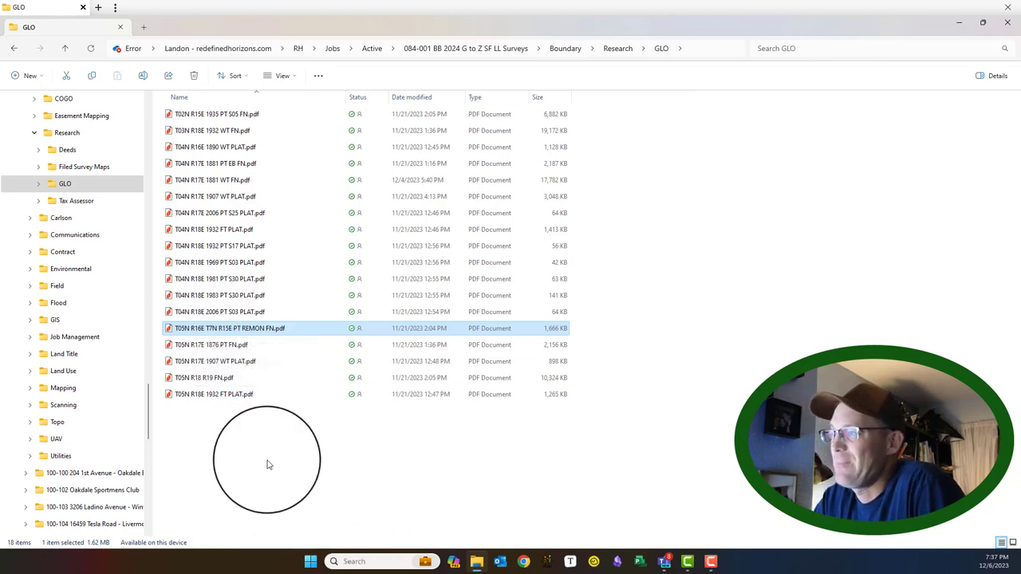
right_click(236, 331)
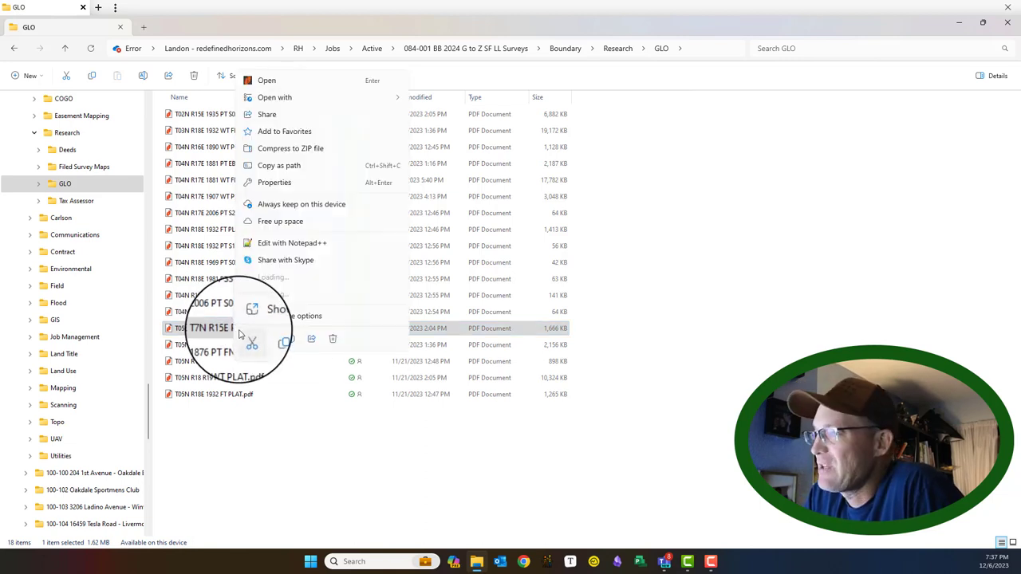
click(266, 337)
right_click(237, 447)
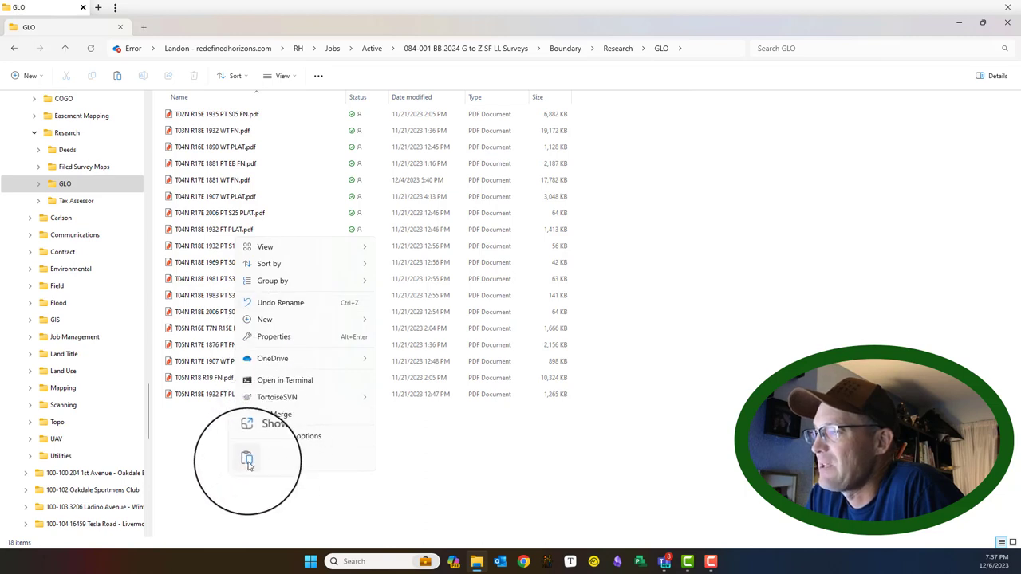
click(241, 460)
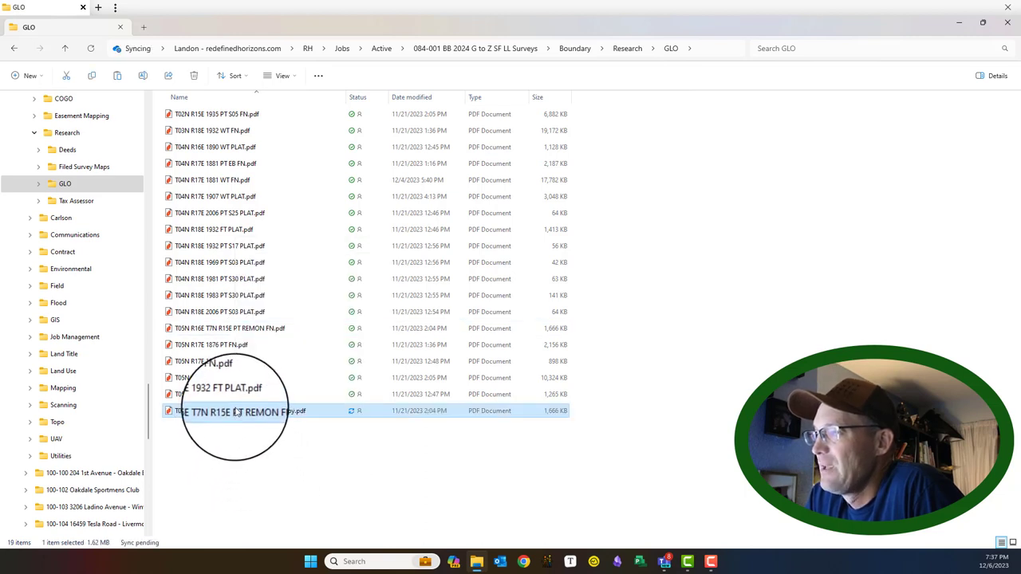
right_click(235, 412)
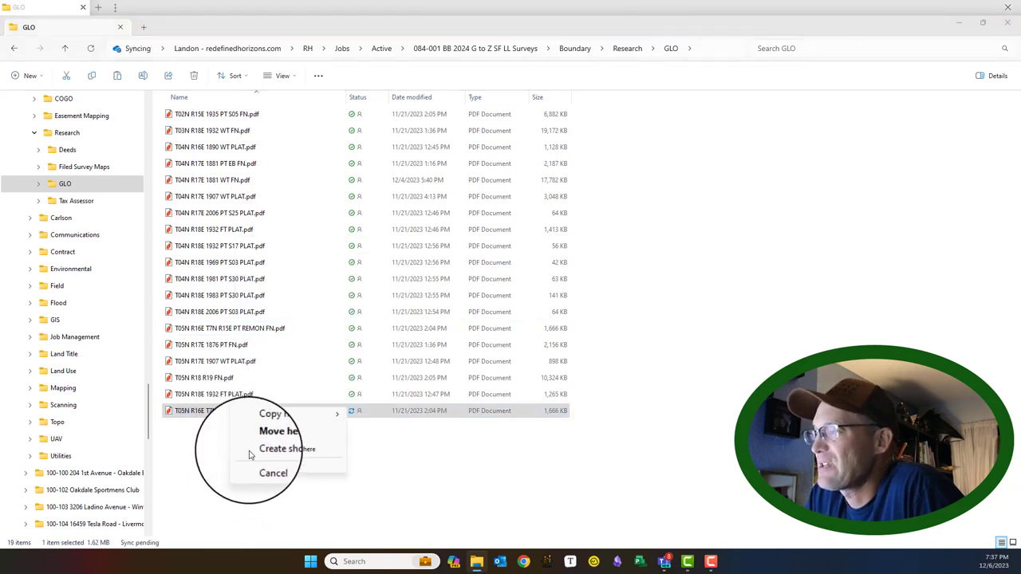
Step: Remove T7N R15E from the duplicated file's name, making it T05N R16E PT REMON FN - Copy.pdf
click(217, 334)
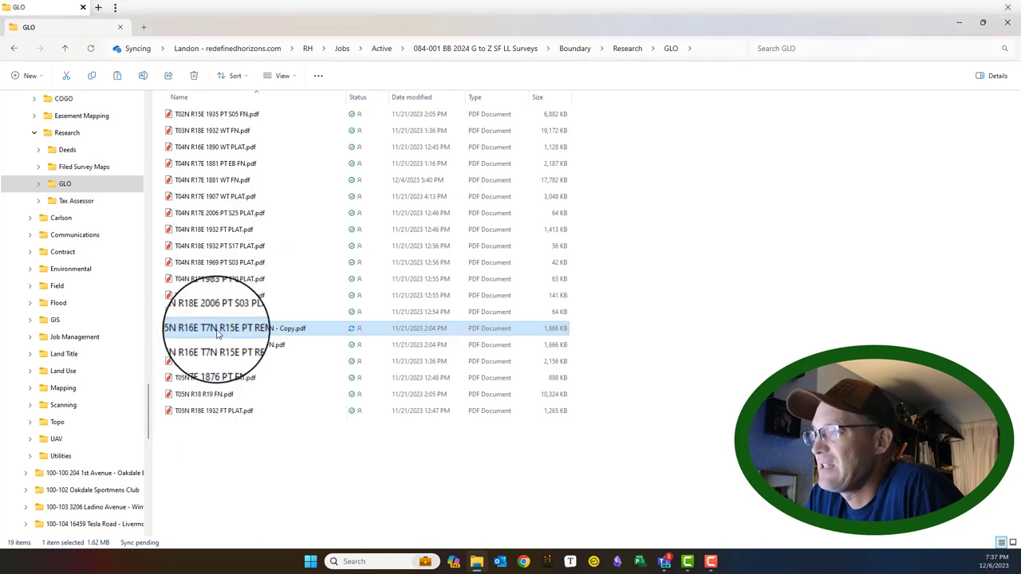
right_click(227, 331)
click(272, 342)
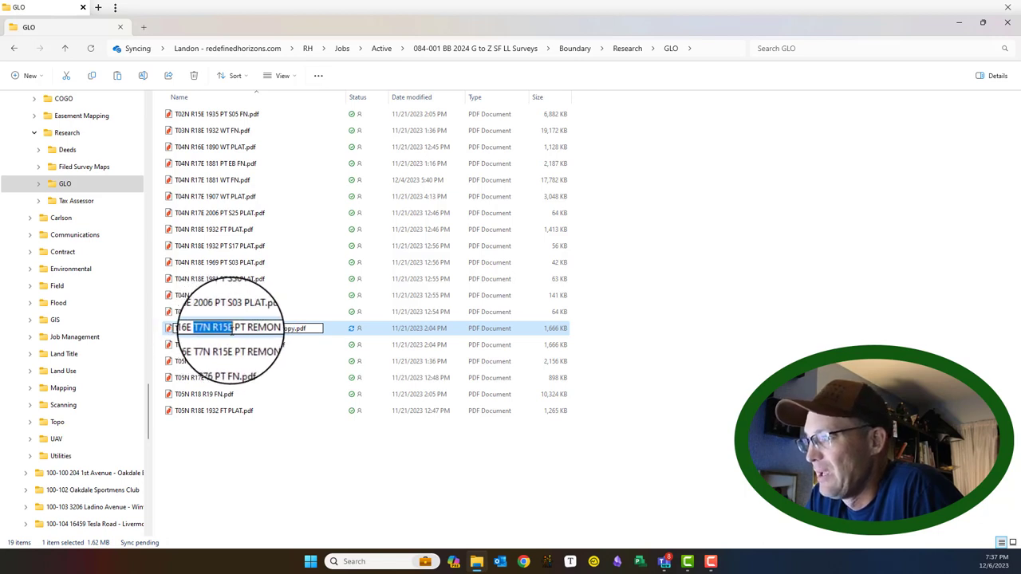
right_click(227, 332)
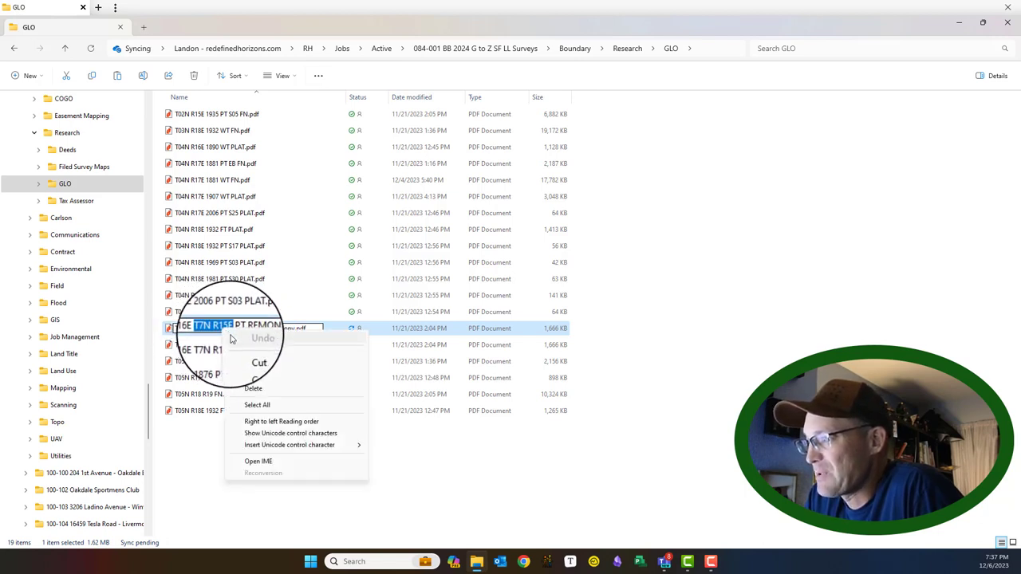
click(248, 356)
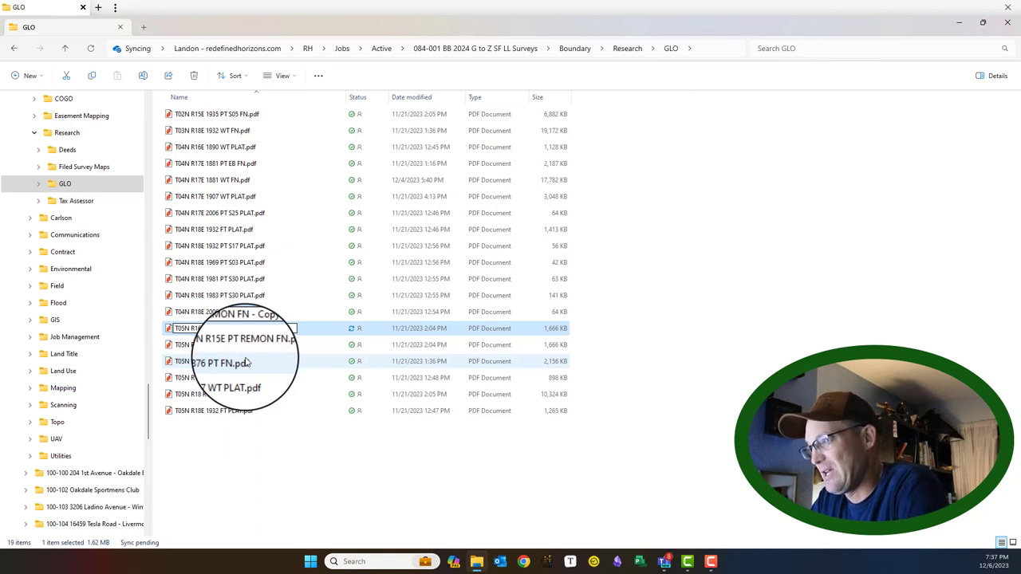
click(250, 439)
Step: Rename the original T05N R16E T7N R15E PT REMON FN.pdf as T05N R17E PT REMON FN.pdf
click(235, 348)
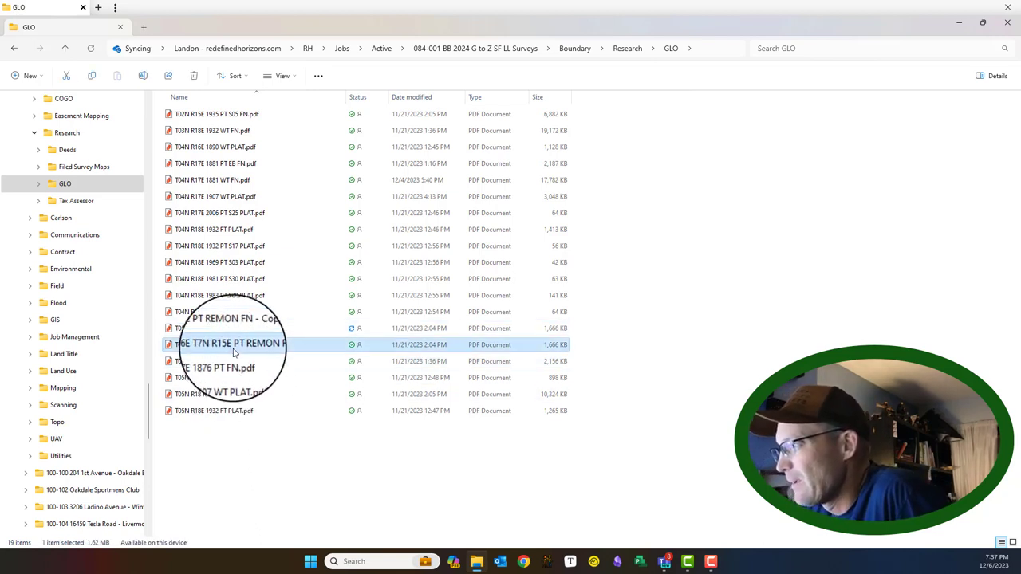
right_click(236, 351)
click(287, 361)
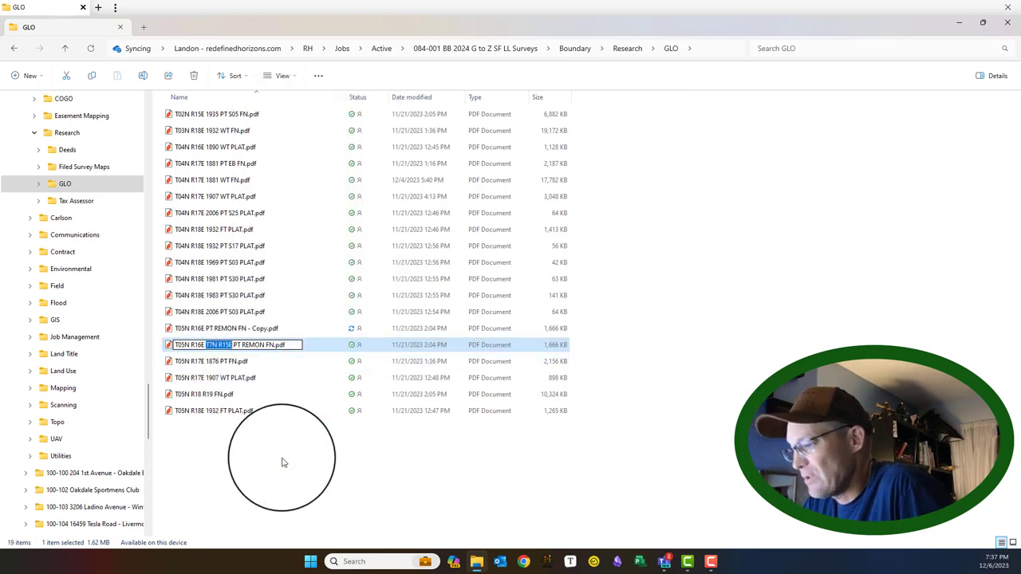
key(Delete)
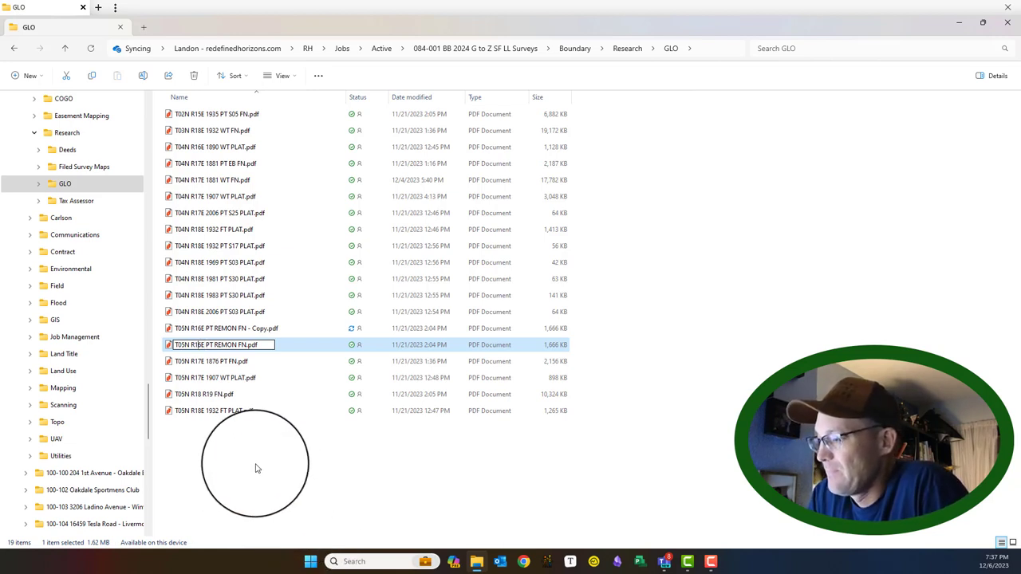
click(331, 460)
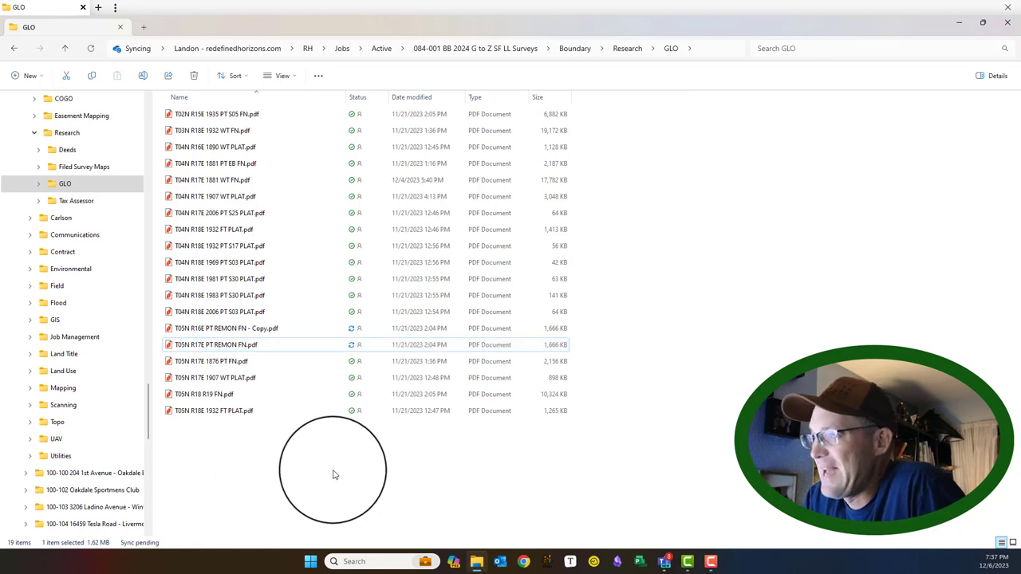
Step: Remove the " - Copy" suffix from the duplicate, naming it T05N R16E PT REMON FN.pdf
right_click(263, 335)
click(299, 343)
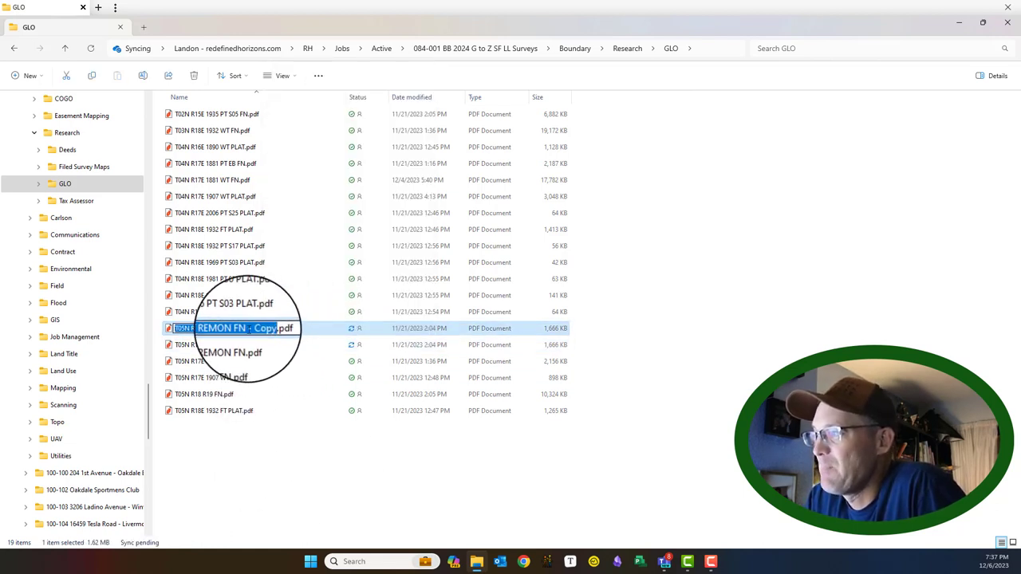
drag(247, 327, 277, 328)
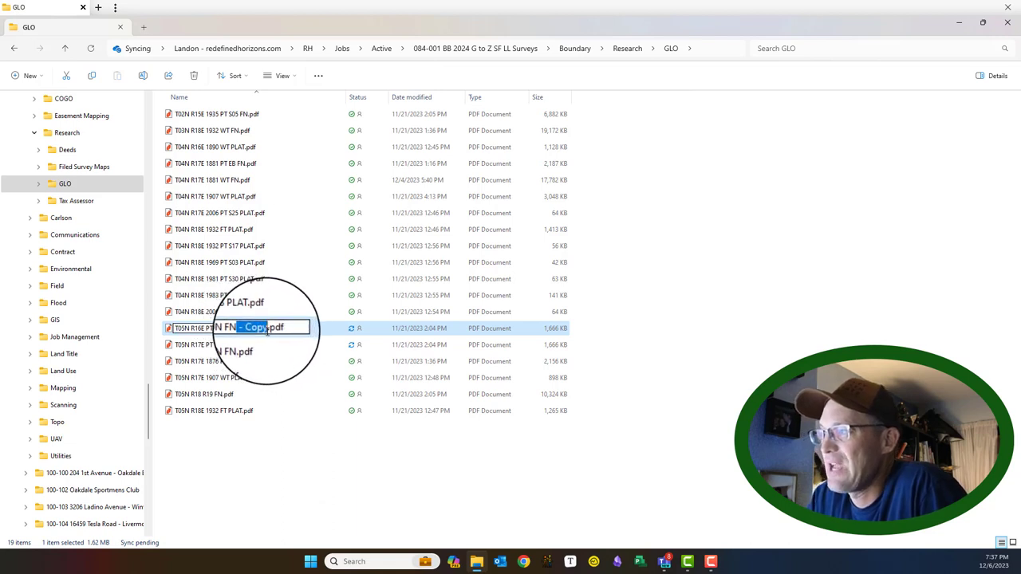
click(335, 439)
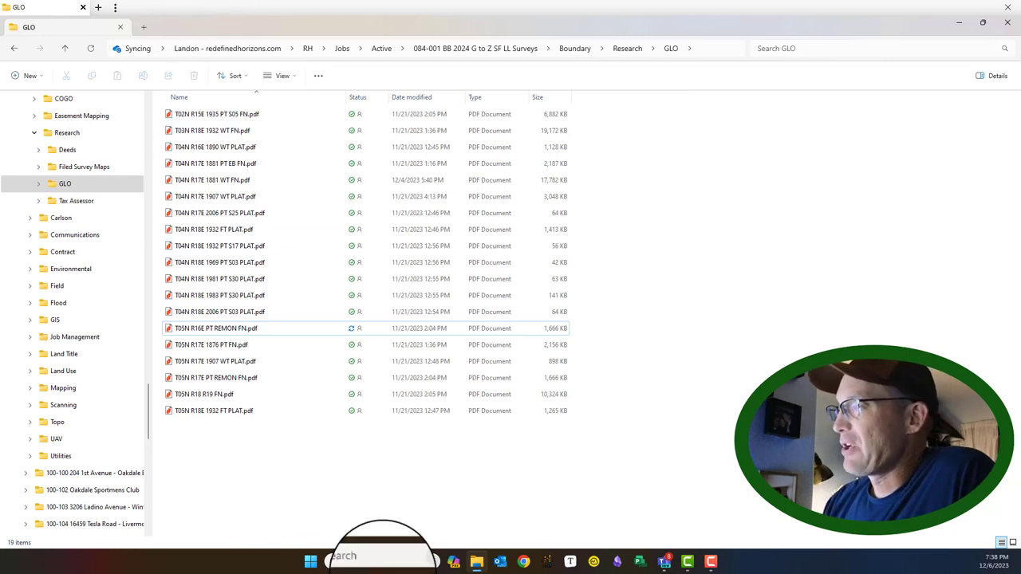
Step: Open T05N R18 R19 FN.pdf to read which townships and ranges its field notes cover, and close it
drag(279, 413, 208, 422)
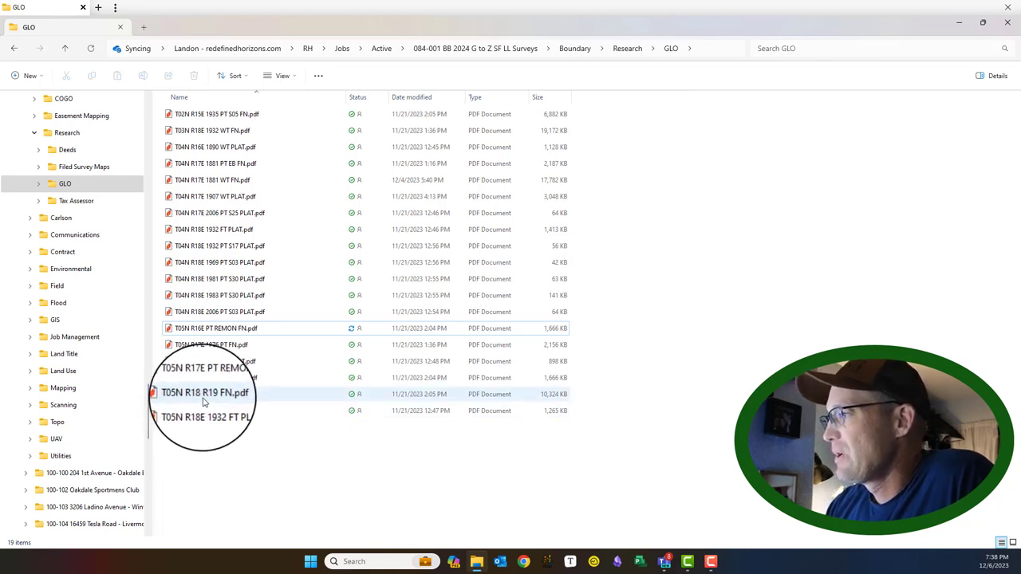
click(204, 399)
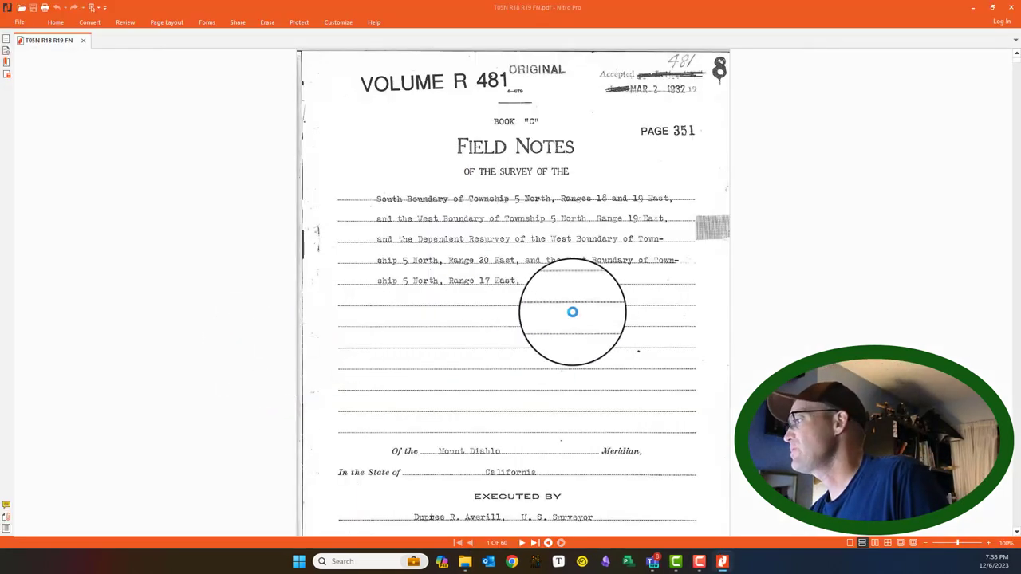
click(1009, 8)
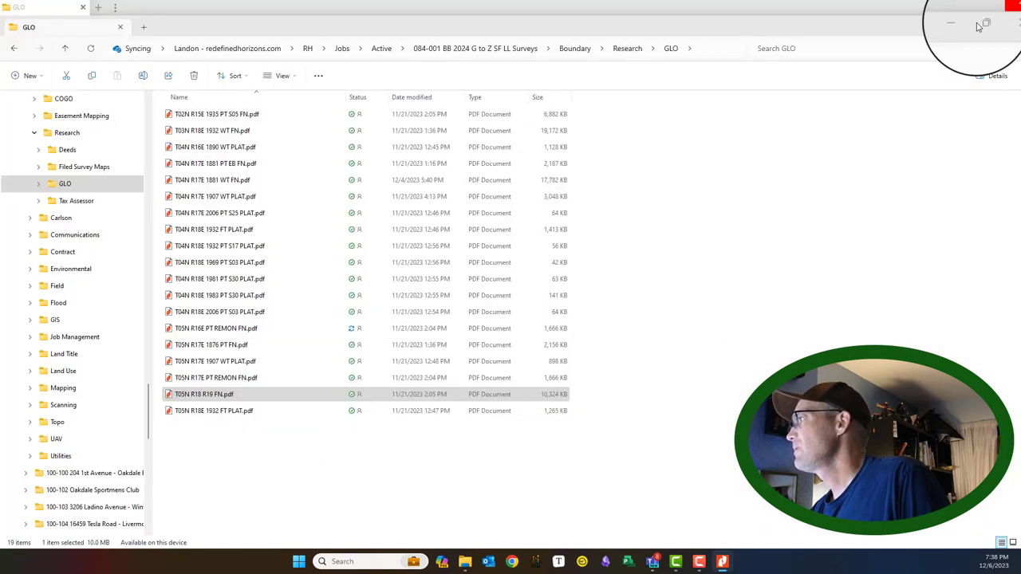
Step: Rename T05N R18 R19 FN.pdf as T05N R18 1932 PT FN.pdf
right_click(205, 391)
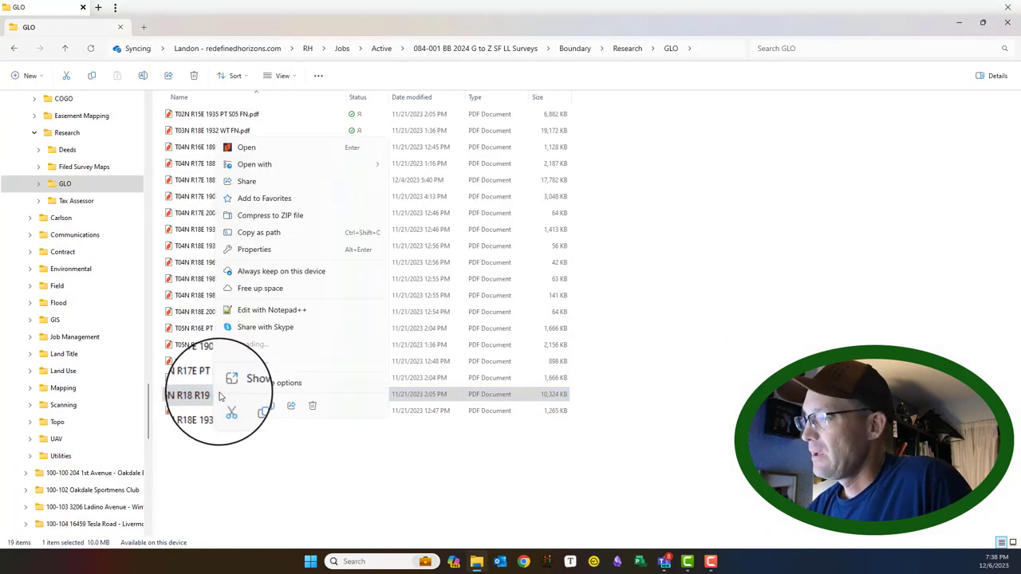
click(271, 407)
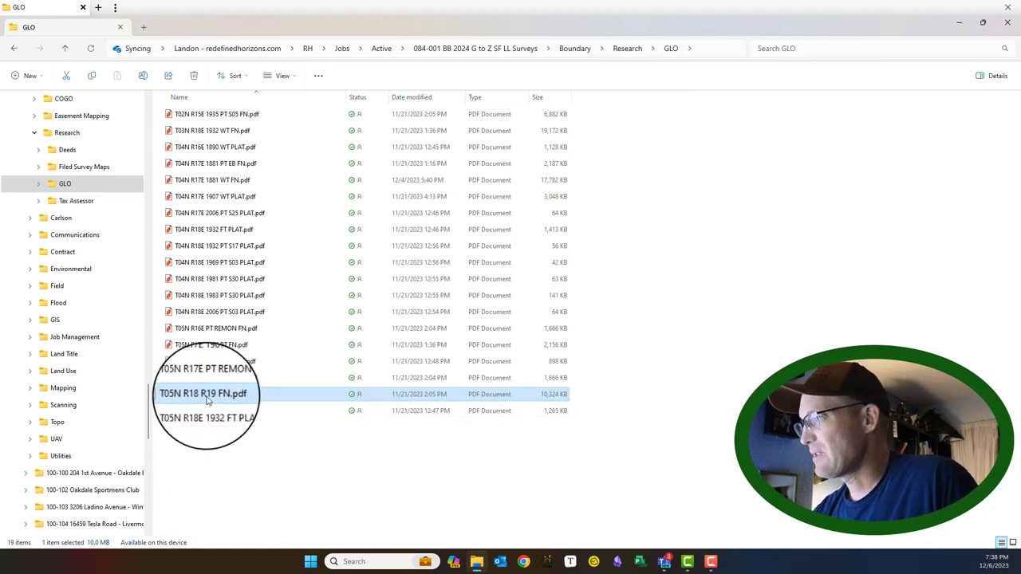
right_click(227, 401)
click(265, 410)
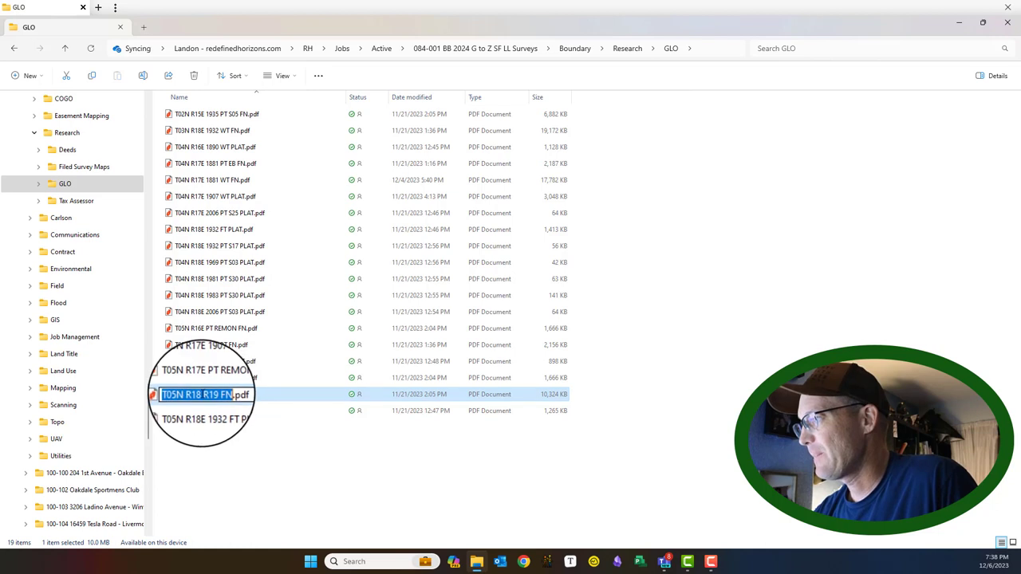
double_click(211, 394)
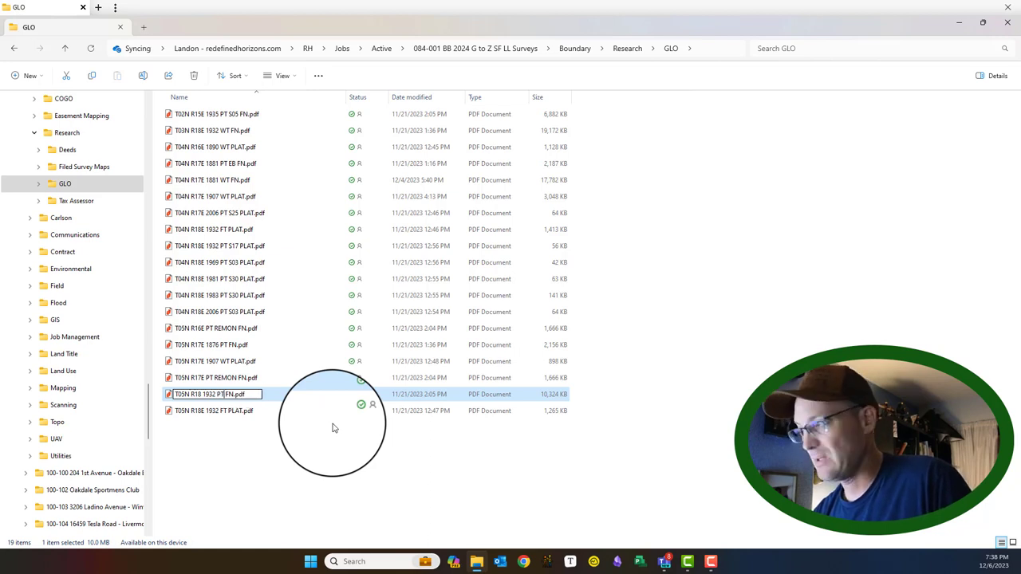
key(Return)
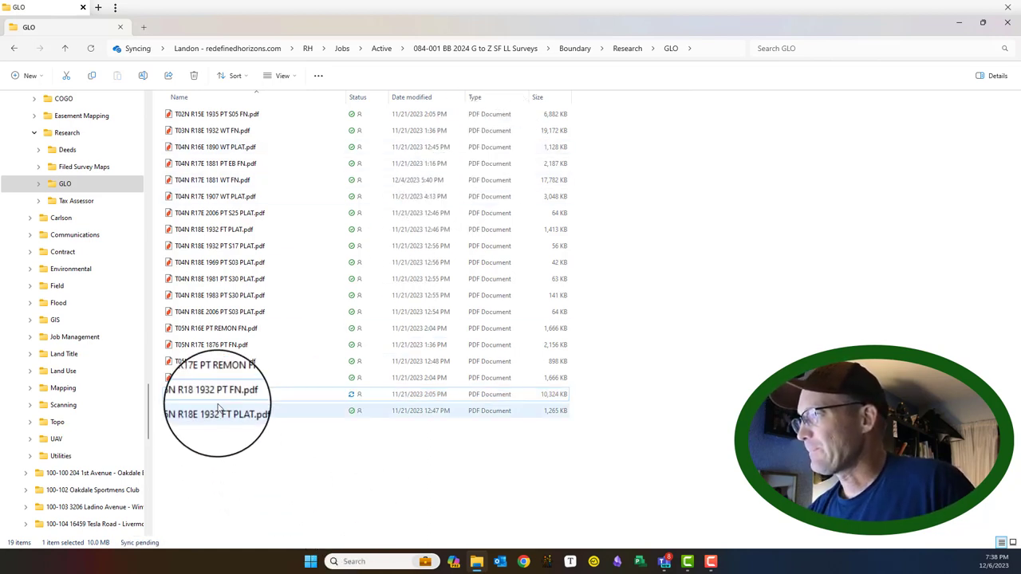
Step: Duplicate T05N R18 1932 PT FN.pdf within the GLO folder
right_click(222, 399)
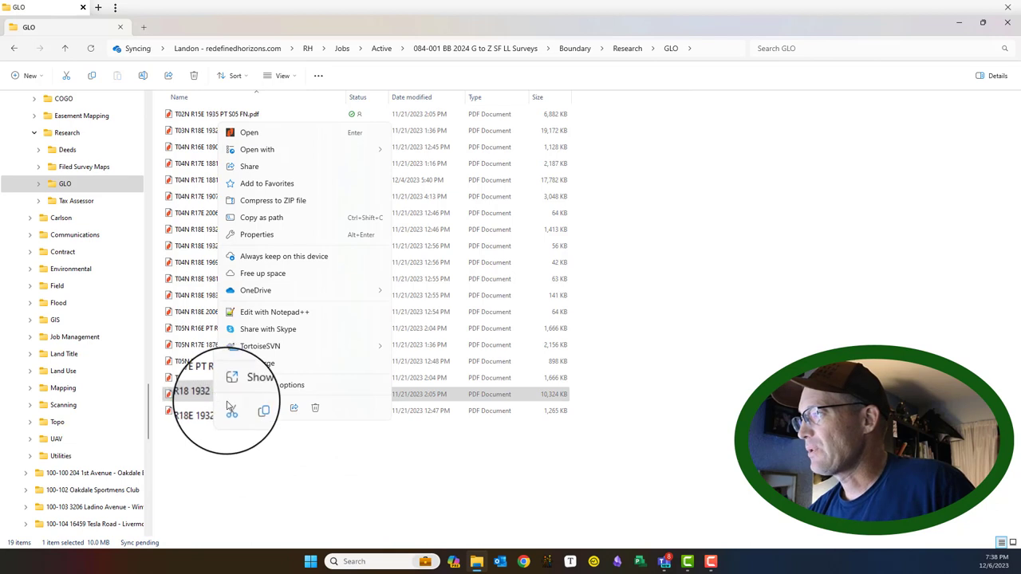
click(252, 411)
click(217, 449)
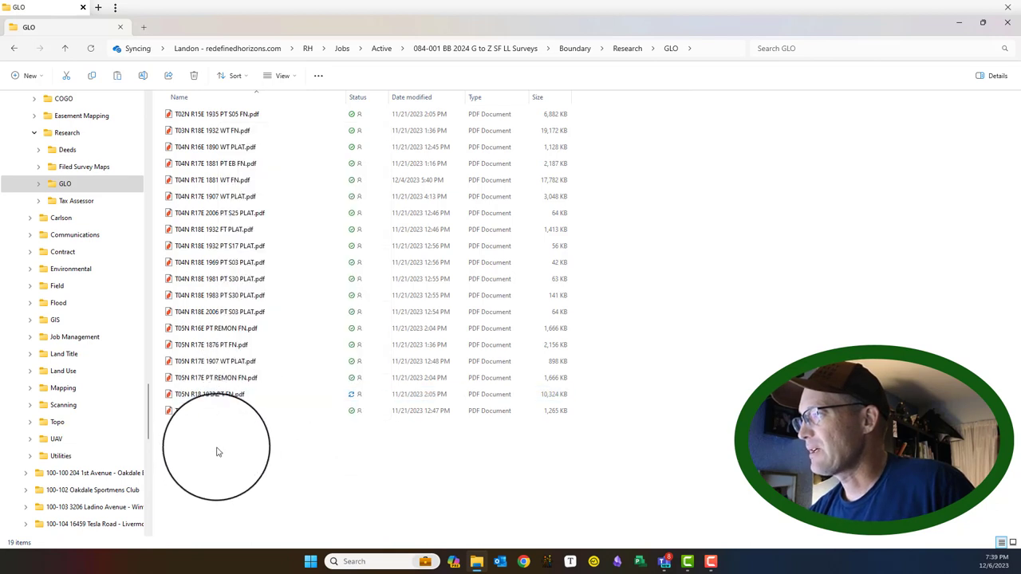
right_click(221, 445)
click(226, 461)
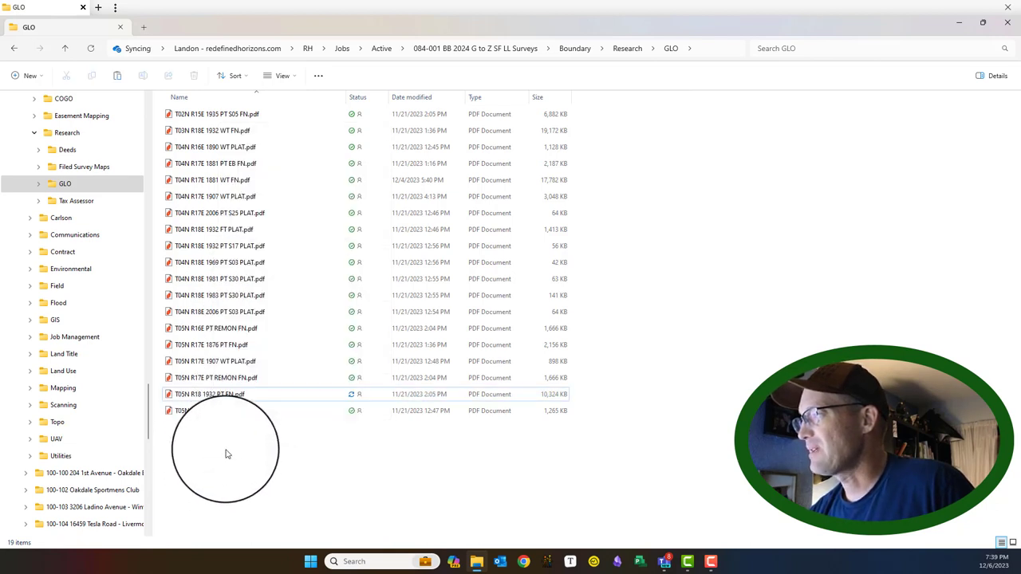
Step: Change the range in the duplicate's name to R19E, making it T05N R19E 1932 PT FN - Copy.pdf
right_click(213, 433)
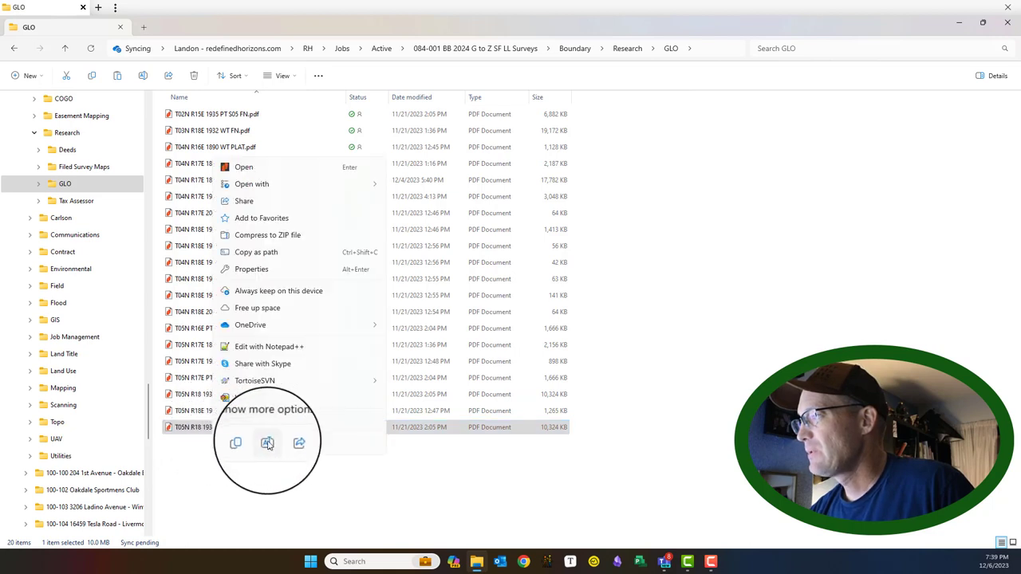
click(266, 444)
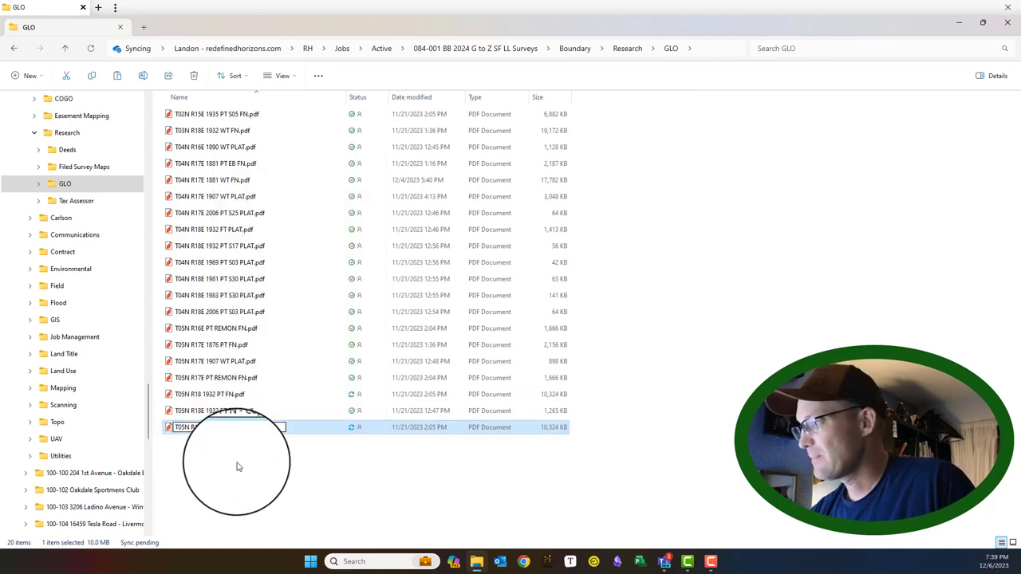
key(Return)
Step: Remove the " - Copy" suffix from the R19E duplicate, naming it T05N R19E 1932 PT FN.pdf
right_click(250, 430)
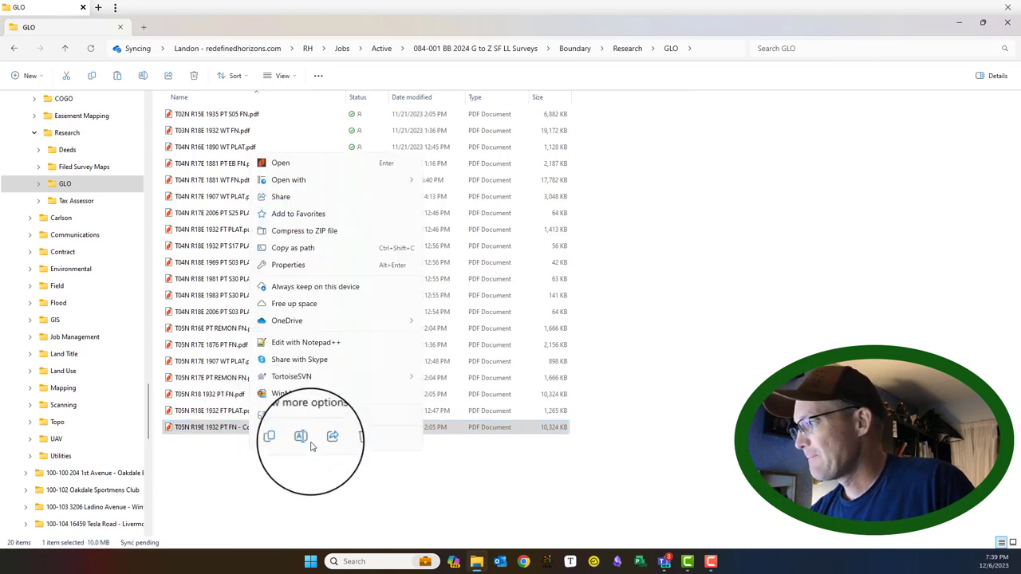
click(258, 438)
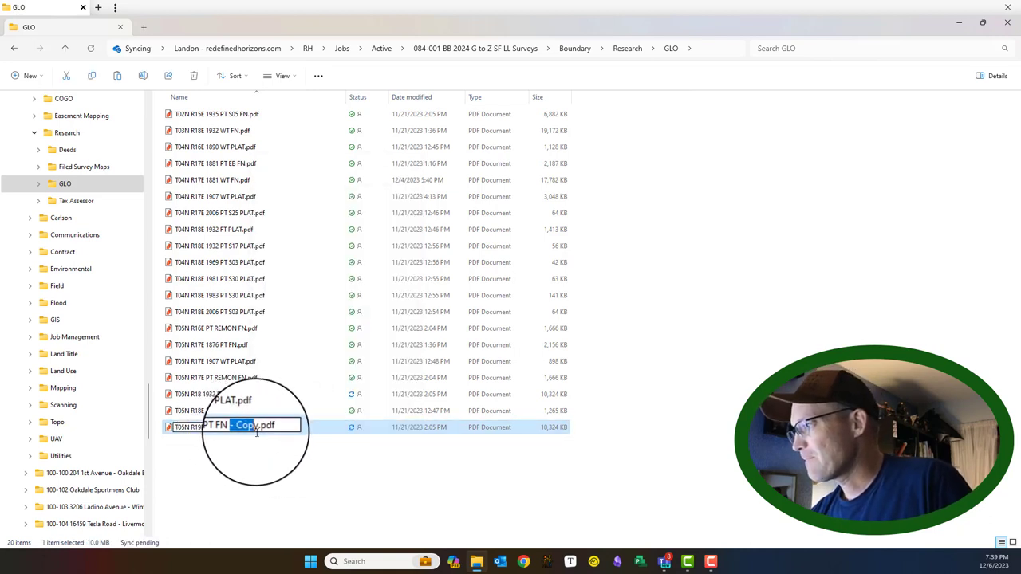
key(BackSpace)
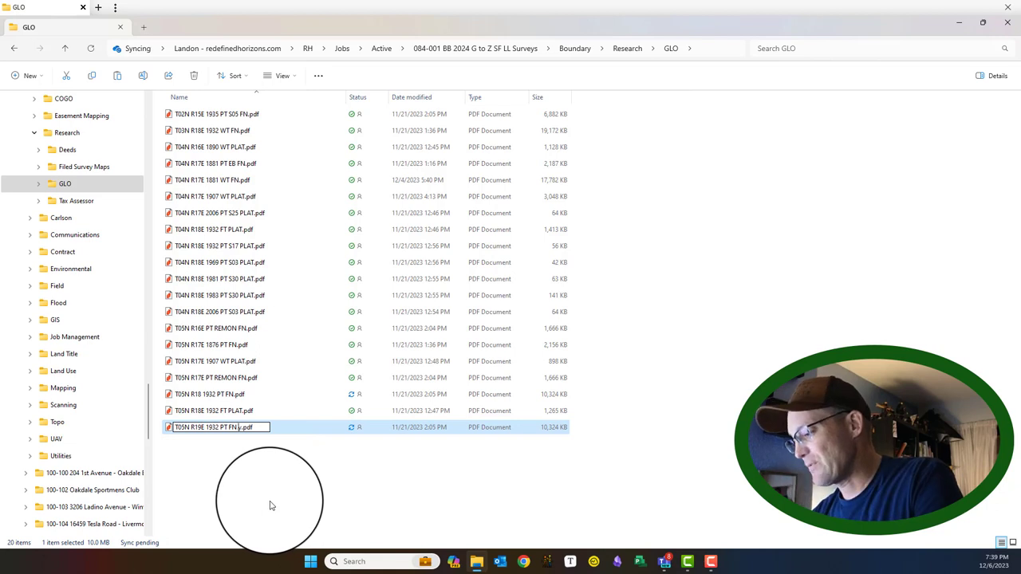
click(270, 504)
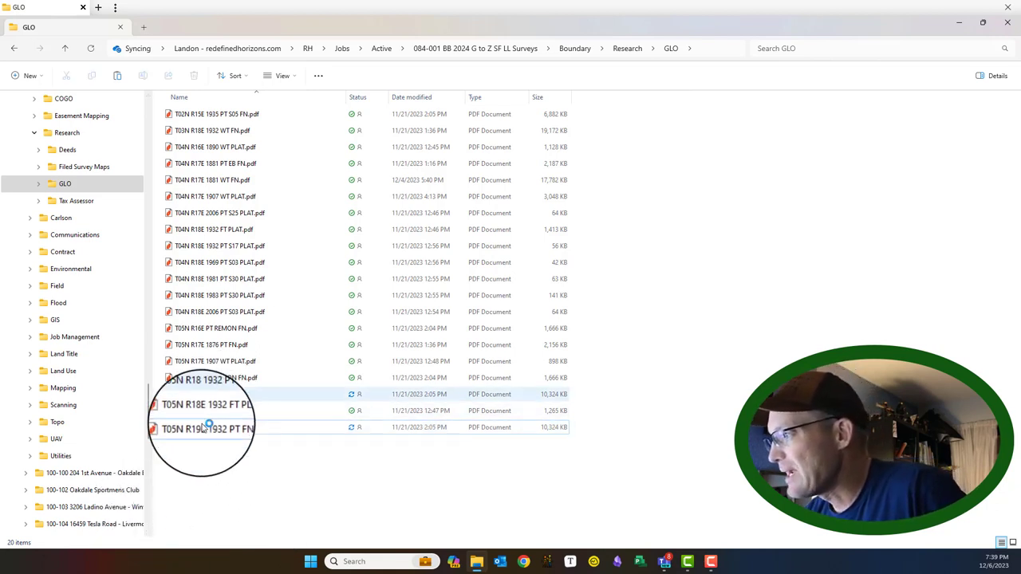
Step: Add the missing E to the range of T05N R18 1932 PT FN.pdf, renaming it T05N R18E 1932 PT FN.pdf
click(211, 399)
right_click(212, 399)
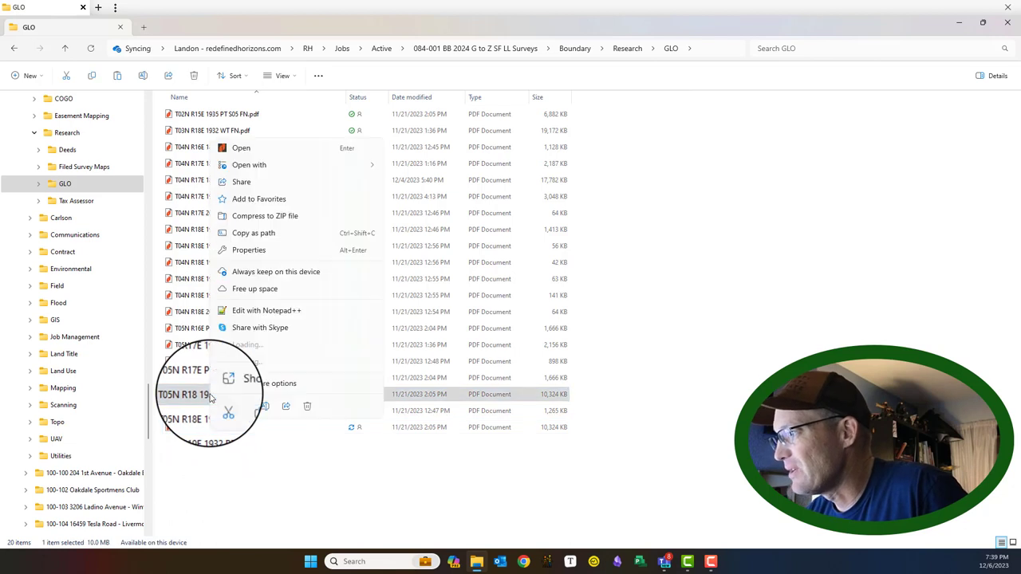
click(266, 410)
click(204, 404)
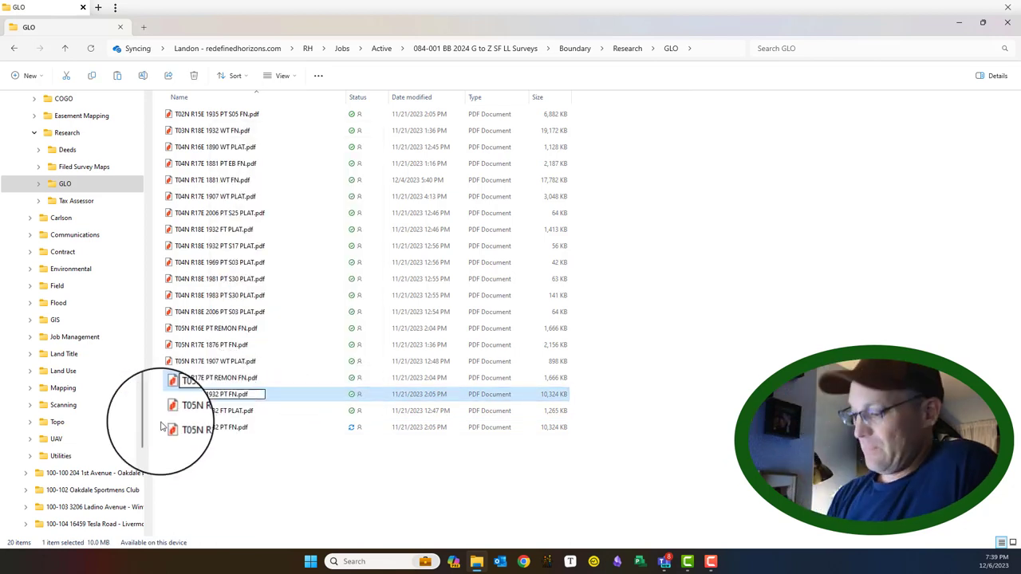
text(E 1)
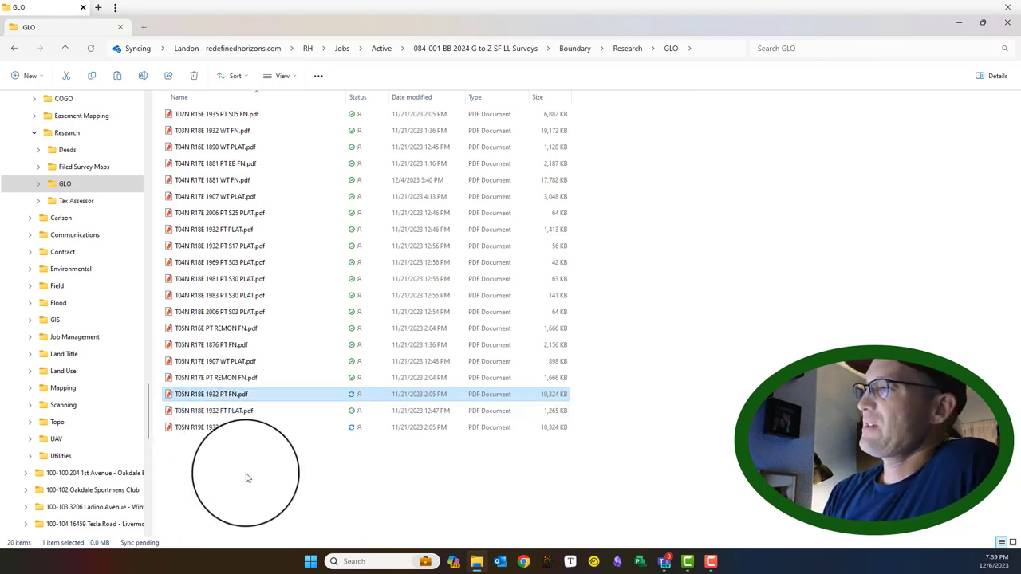
Step: Re-sort the GLO file list by name in ascending order
click(255, 470)
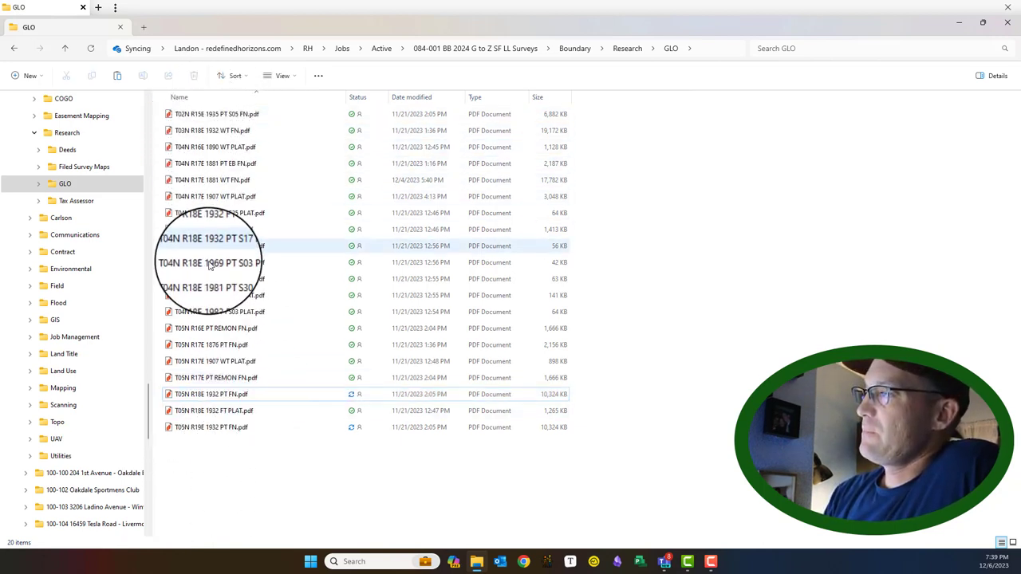
click(264, 98)
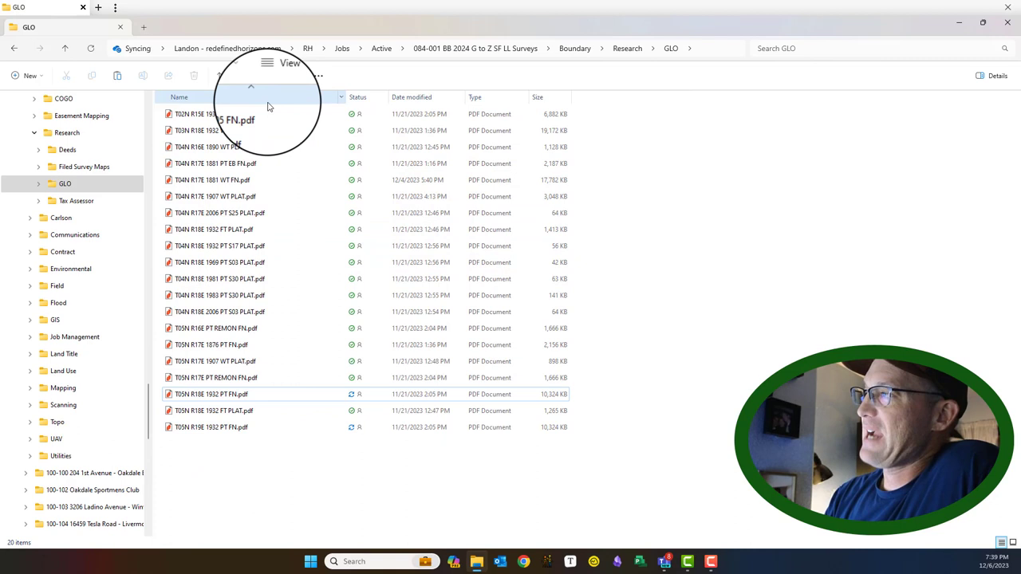
click(223, 97)
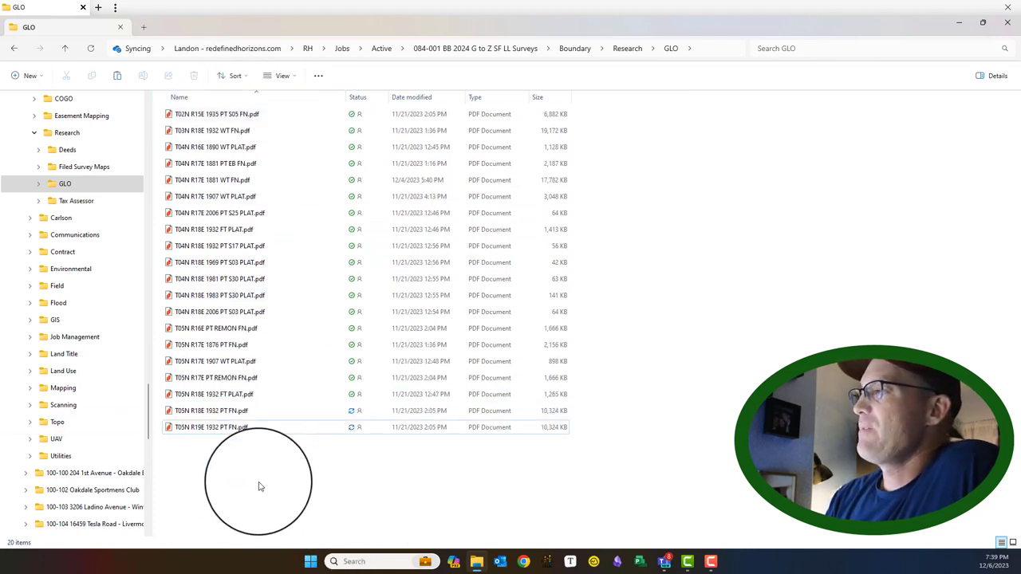